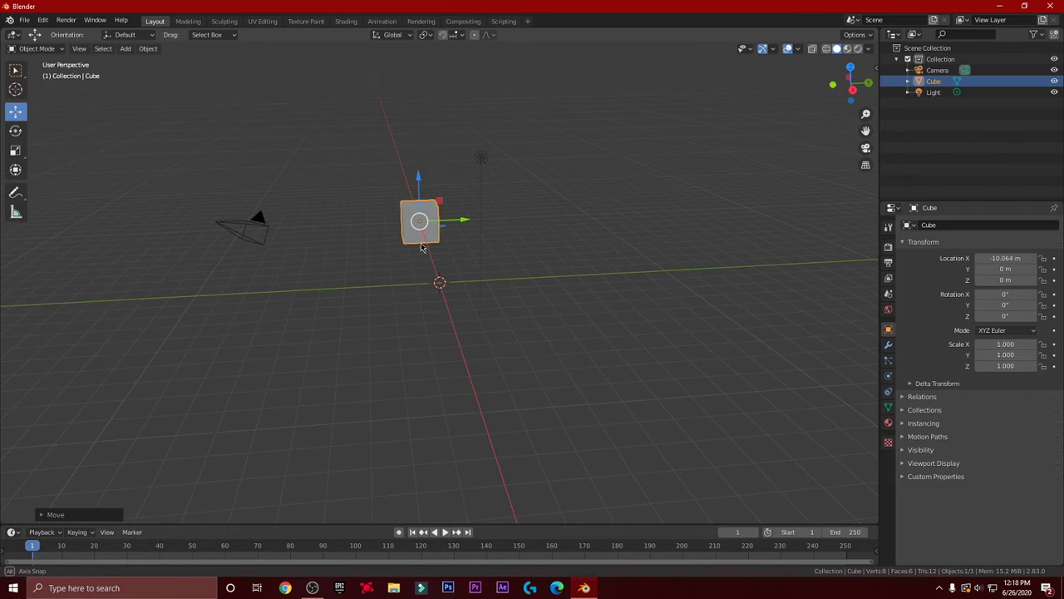
- Add a second cube and move it beside the first one, to about X -9.68 m, Y 2.42 m
middle_click_drag(468, 209, 467, 248)
key("shift+a")
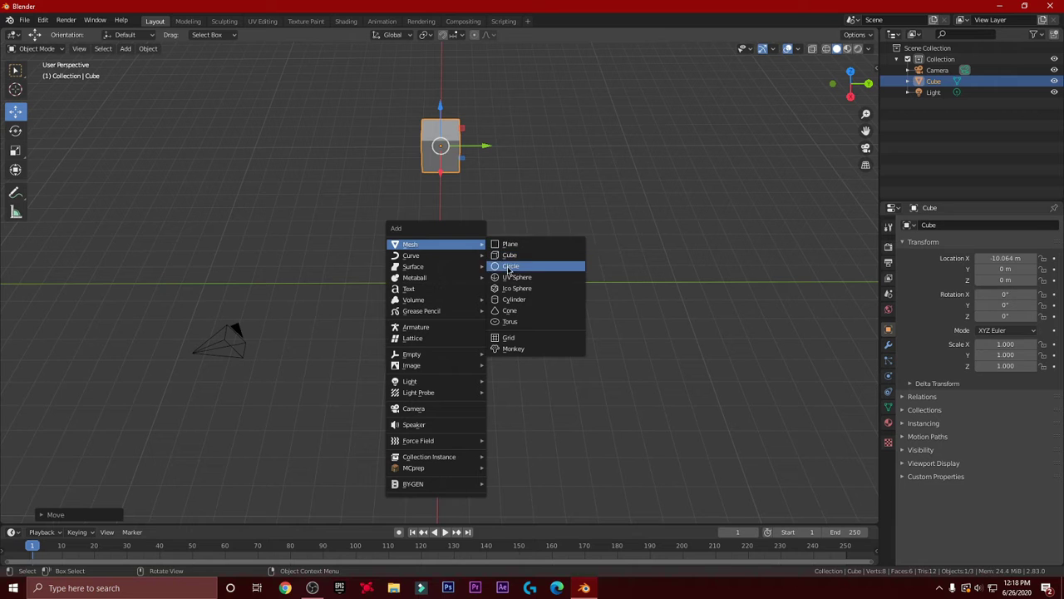
left_click(505, 255)
key("g")
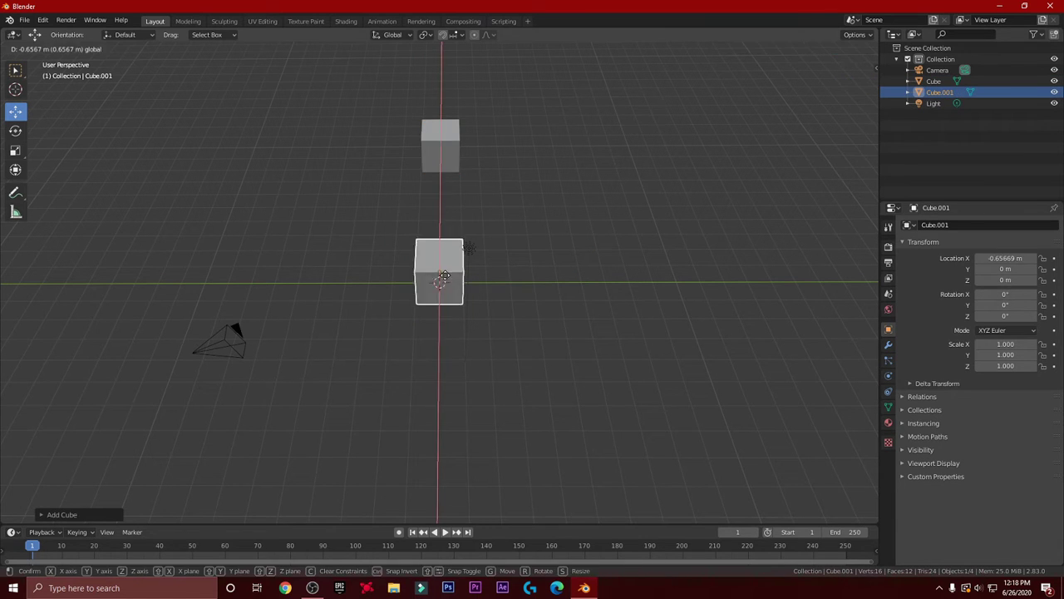
key("y")
left_click(536, 159)
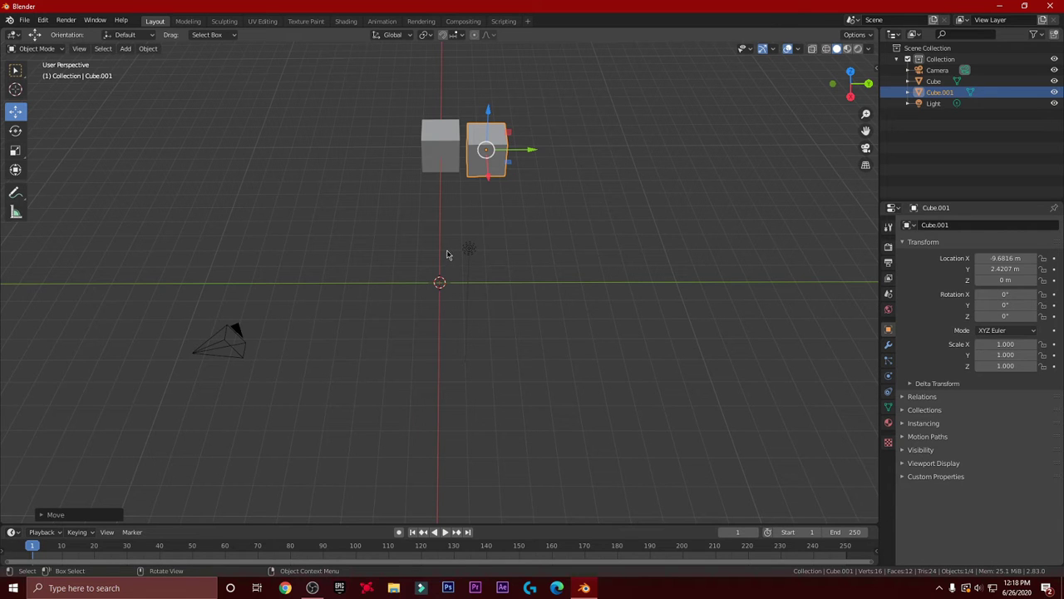
- Add a monkey mesh and move it along the Y axis to about 11.46 m
key("shift+a")
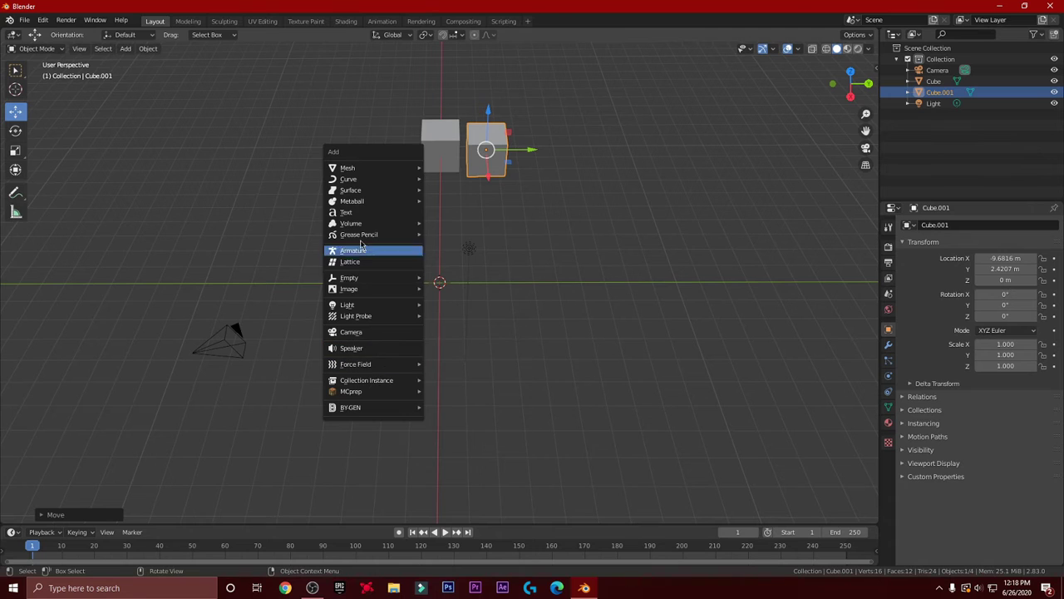
mouse_move(350, 171)
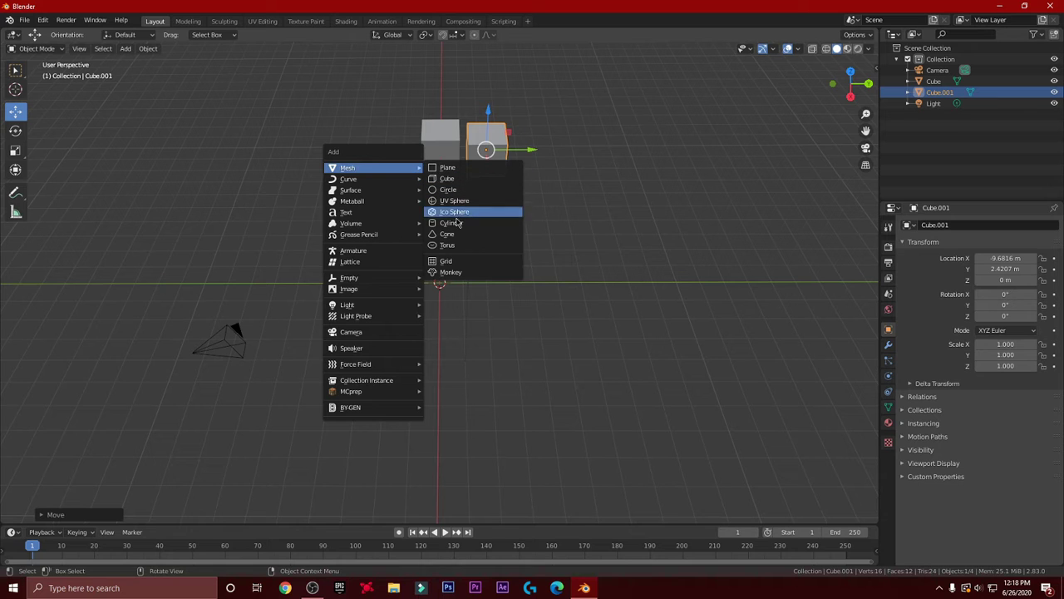
left_click(458, 280)
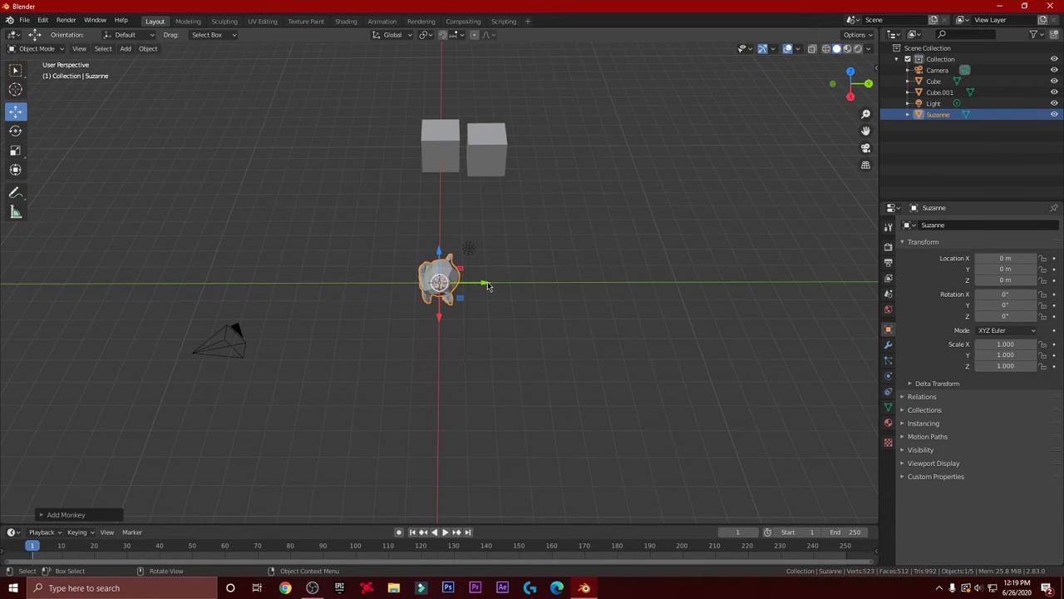
left_click_drag(488, 286, 671, 283)
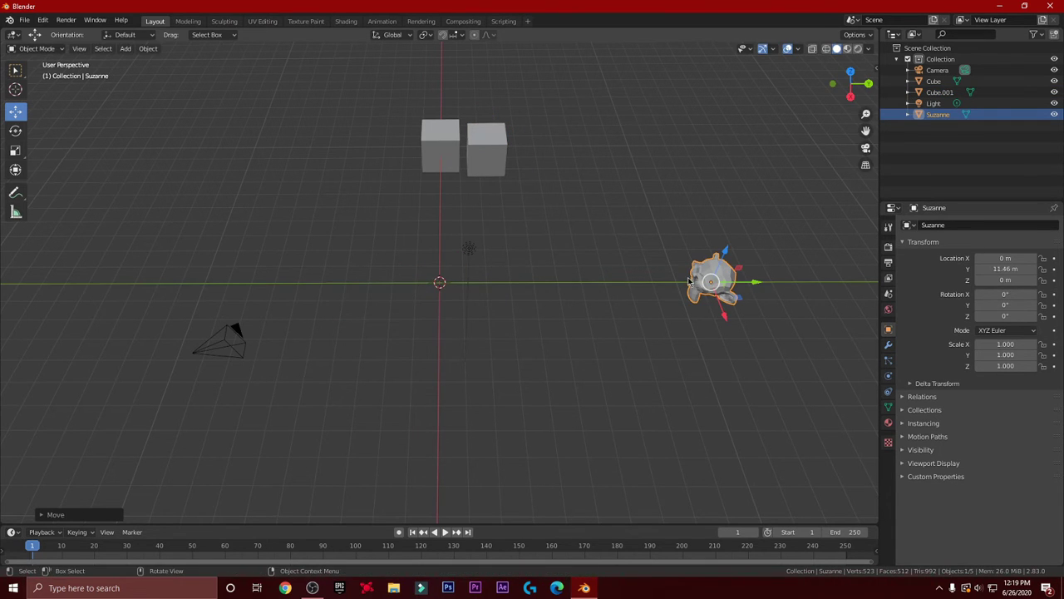
- Add a second monkey mesh and move it along the Y axis to about 5.70 m, in front of the first
middle_click_drag(689, 281, 562, 185)
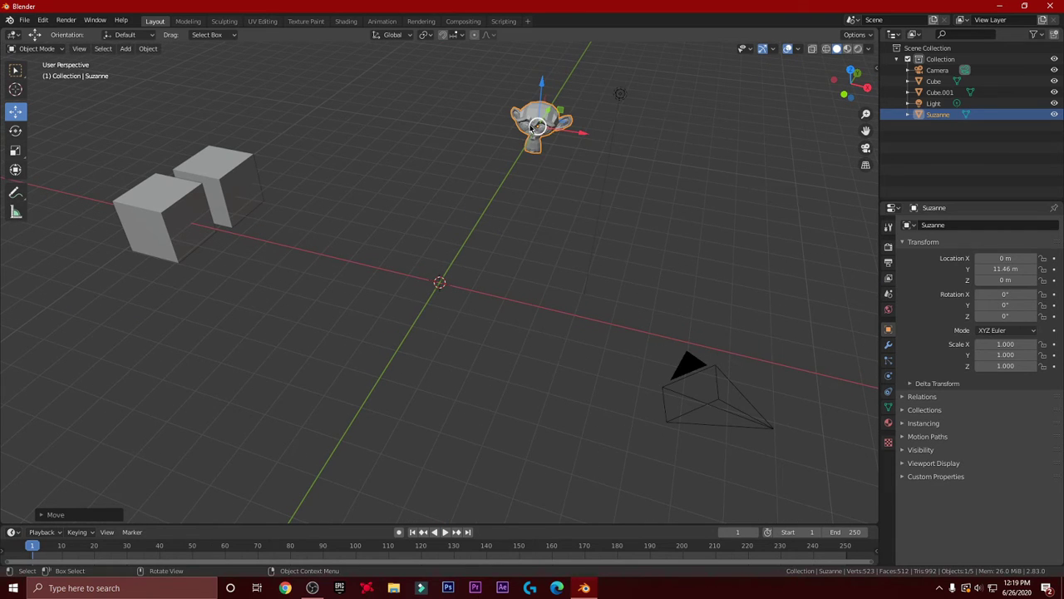
key("shift+a")
mouse_move(532, 125)
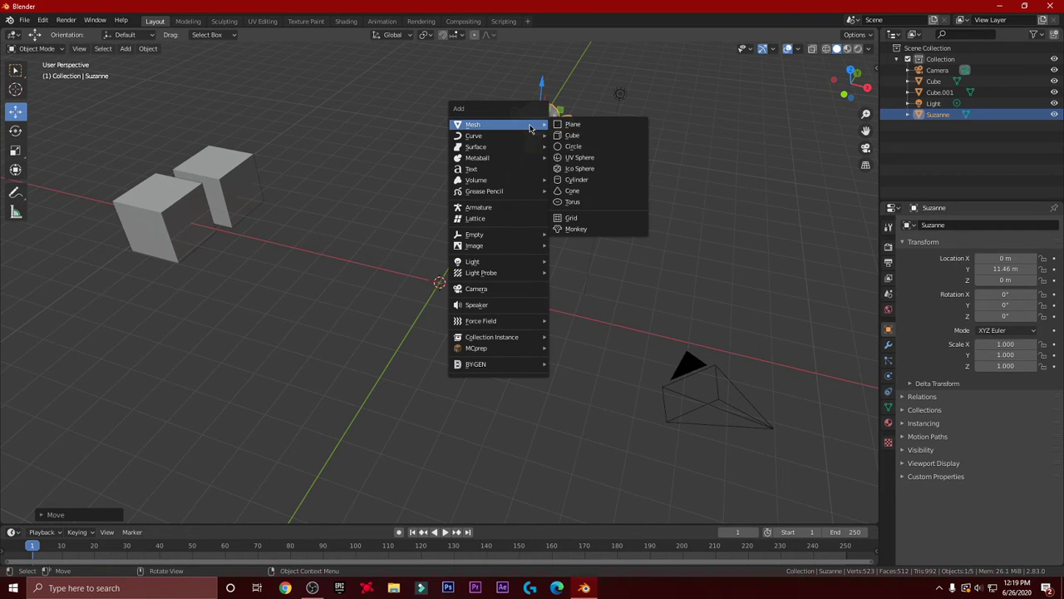
left_click(572, 230)
left_click_drag(459, 262, 520, 169)
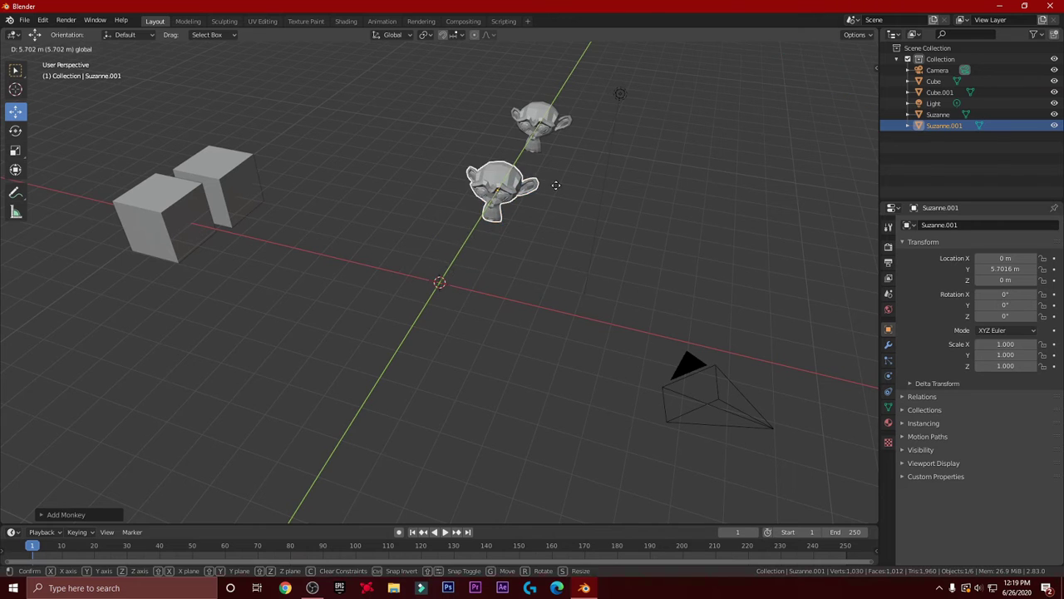
- Apply the BY-GEN Organic Shell modify style to the second monkey
key("n")
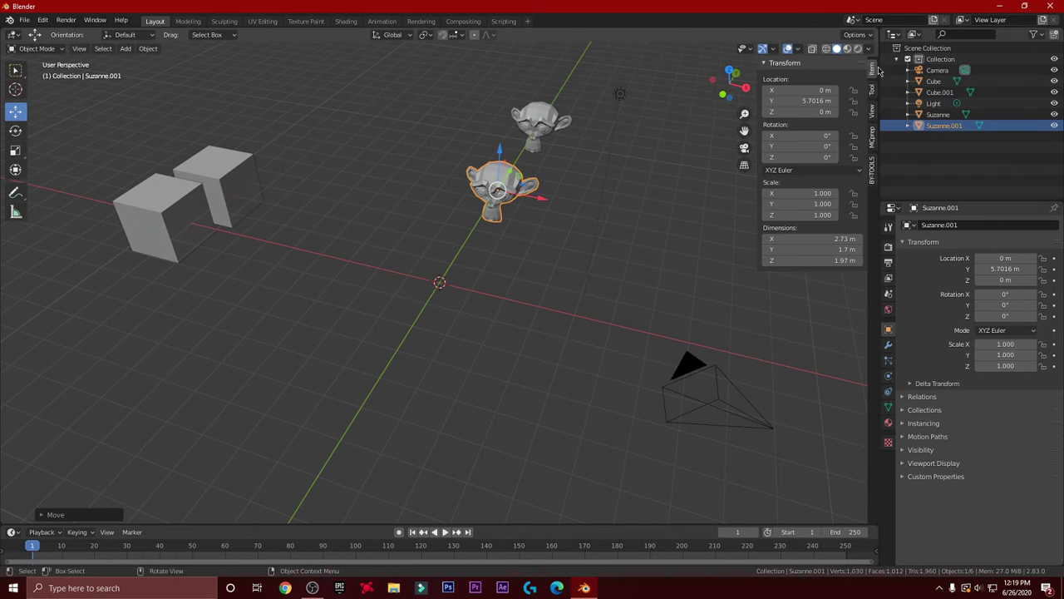
left_click(872, 171)
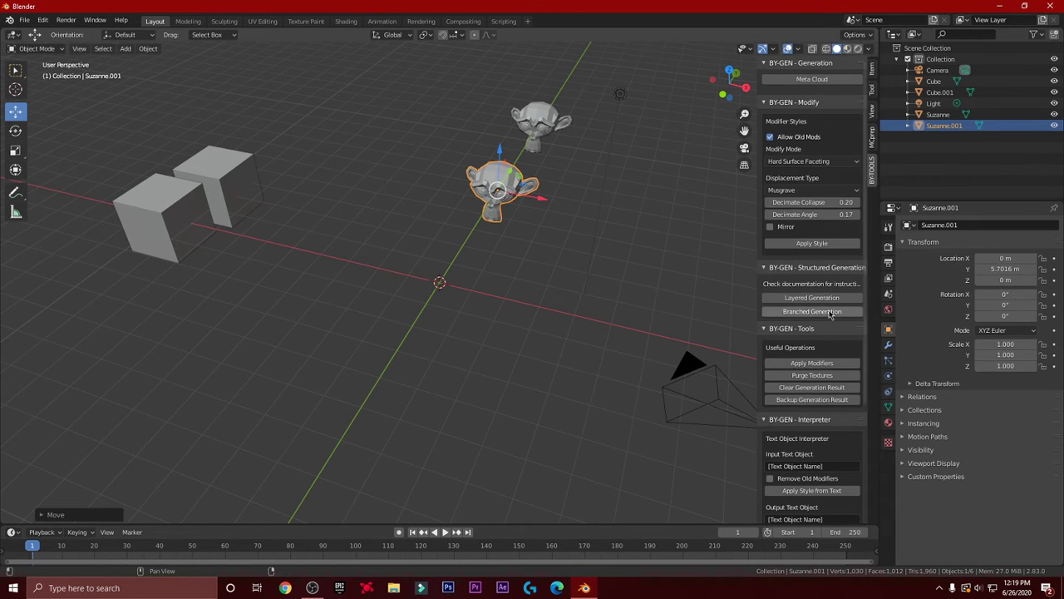
left_click(789, 162)
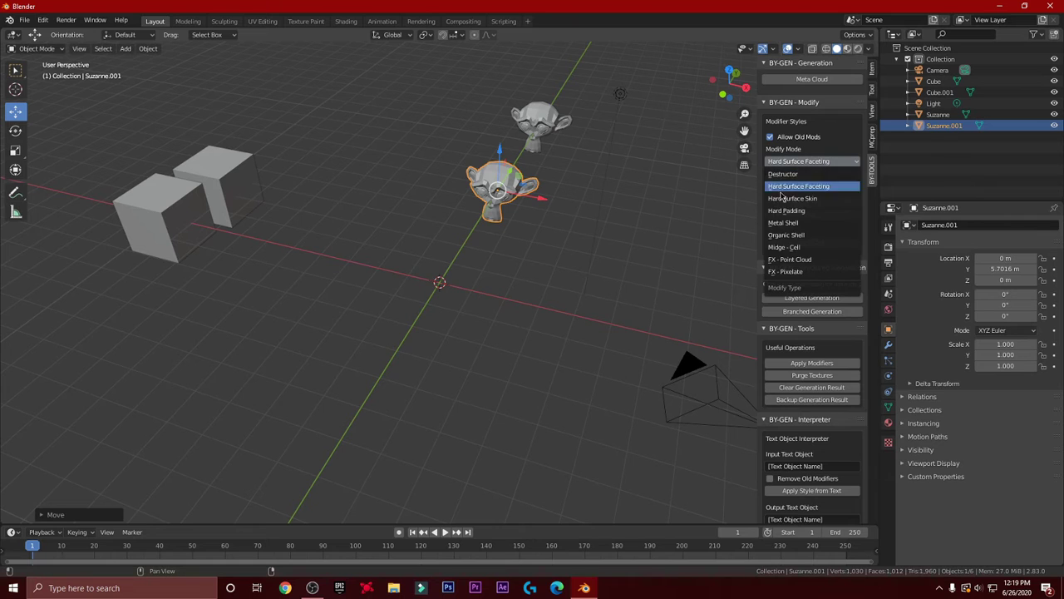
left_click(783, 236)
left_click(802, 232)
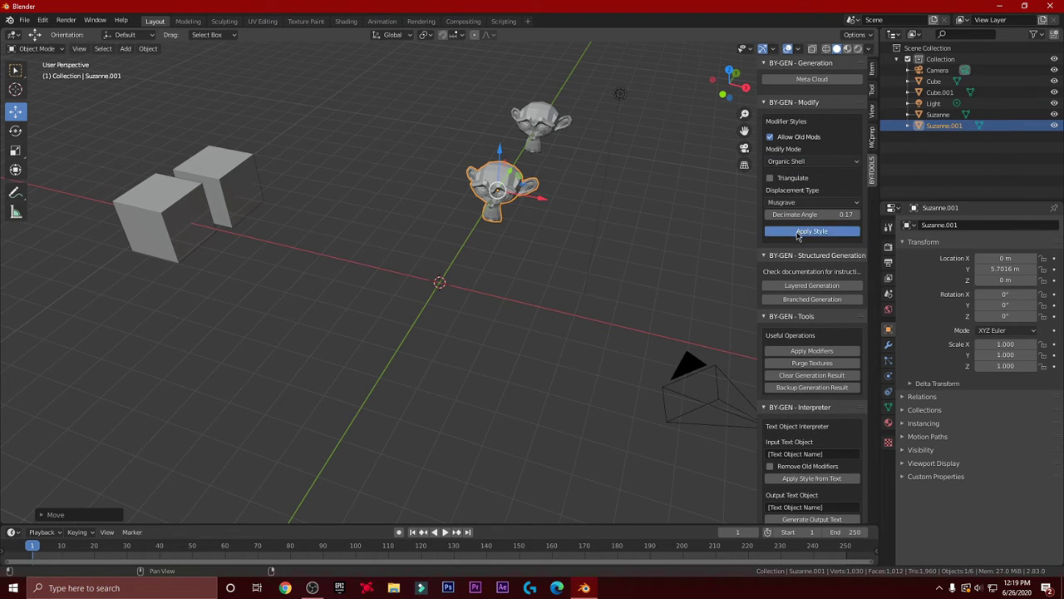
- Move the Organic Shell monkey along Y to about -3.41 m and rotate it 75° about Z
middle_click_drag(590, 261, 465, 224)
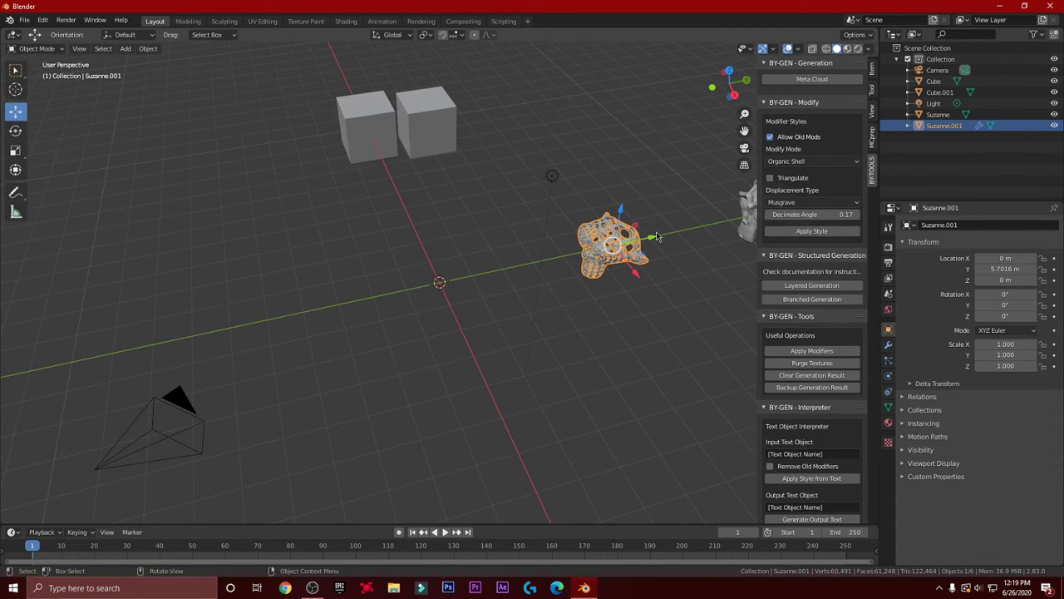
left_click_drag(657, 236, 57, 245)
left_click(15, 130)
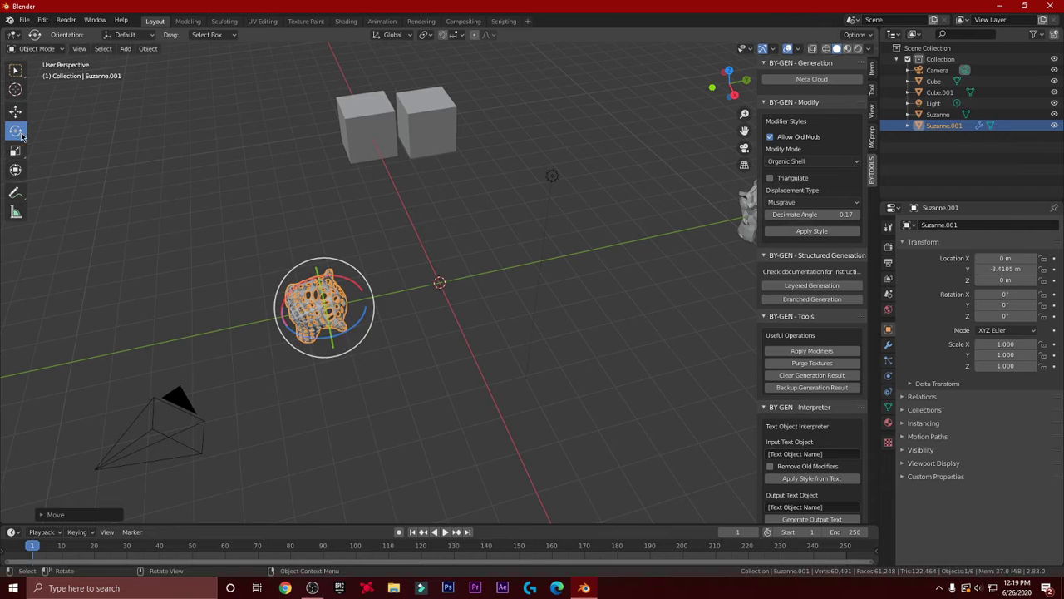
left_click_drag(320, 272, 376, 291)
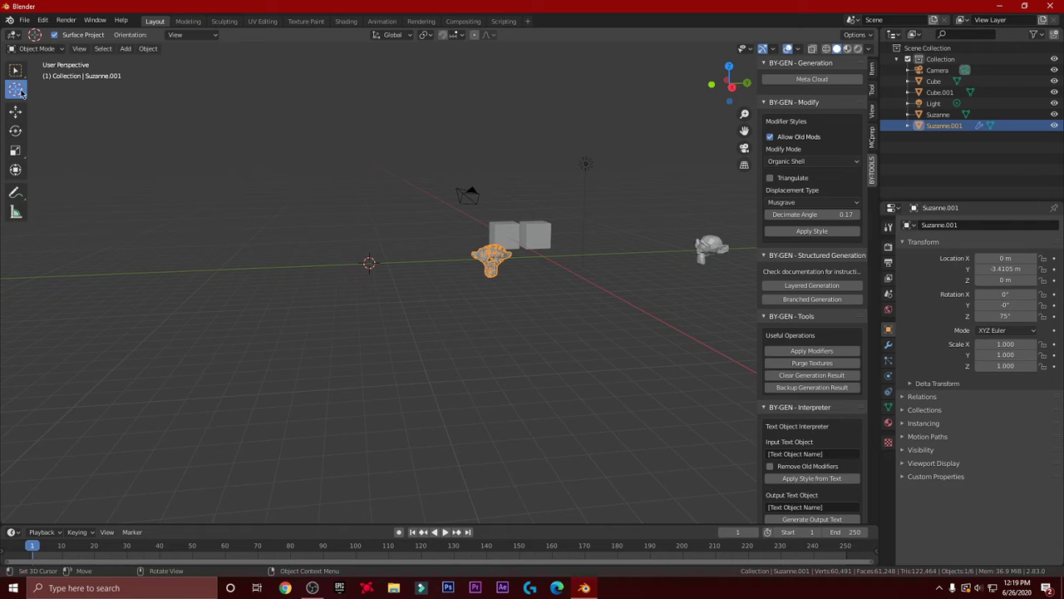
- Snap the Organic Shell monkey to the 3D cursor
middle_click_drag(301, 268, 330, 273)
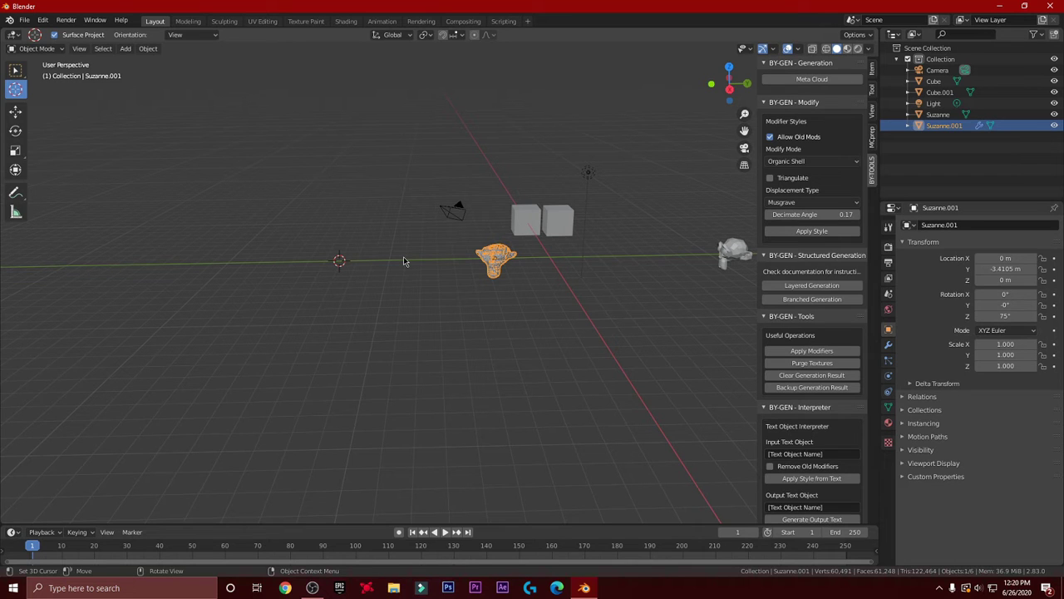
key("shift+s")
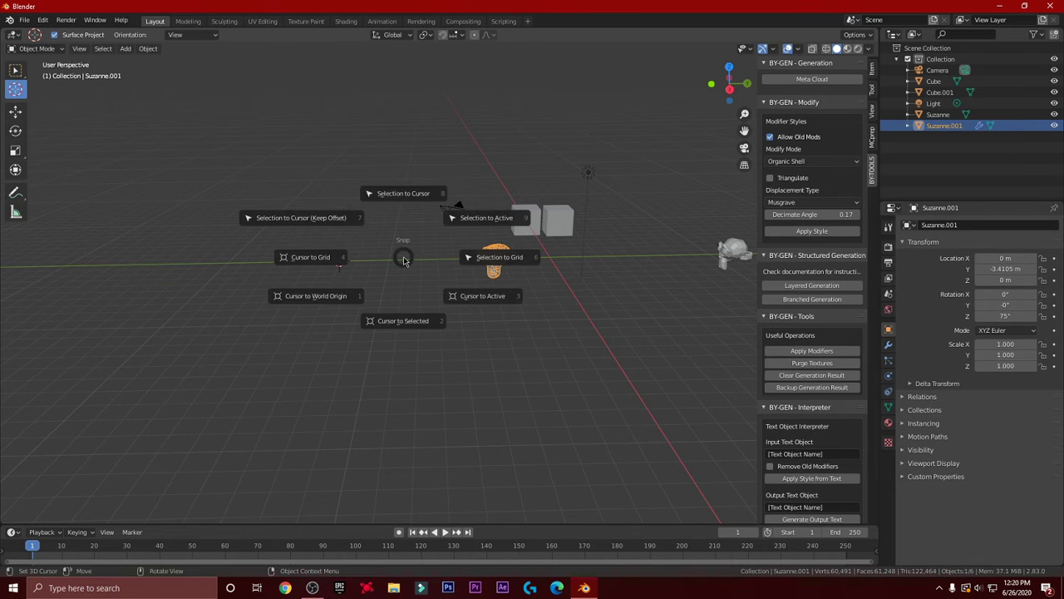
left_click(403, 221)
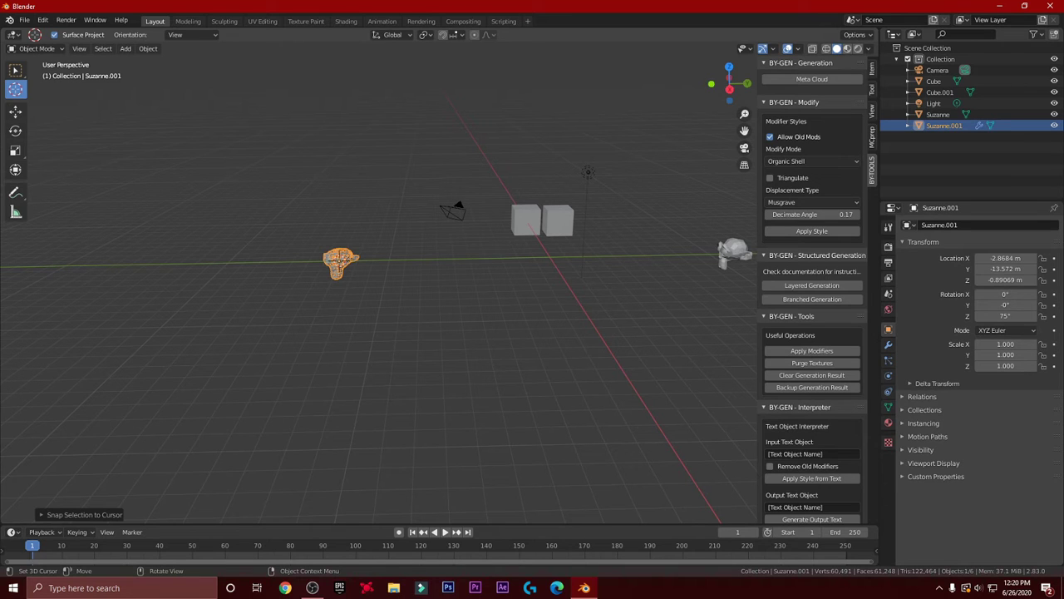
- Snap the plain monkey to the 3D cursor so it shares the Organic Shell monkey's location
left_click(22, 109)
left_click(726, 255)
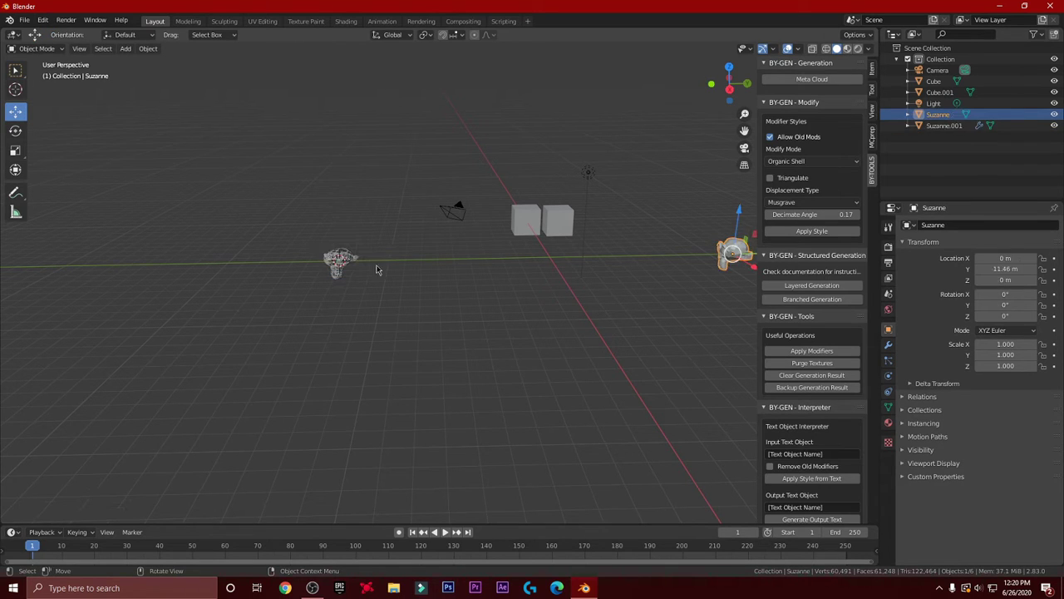
key("shift+s")
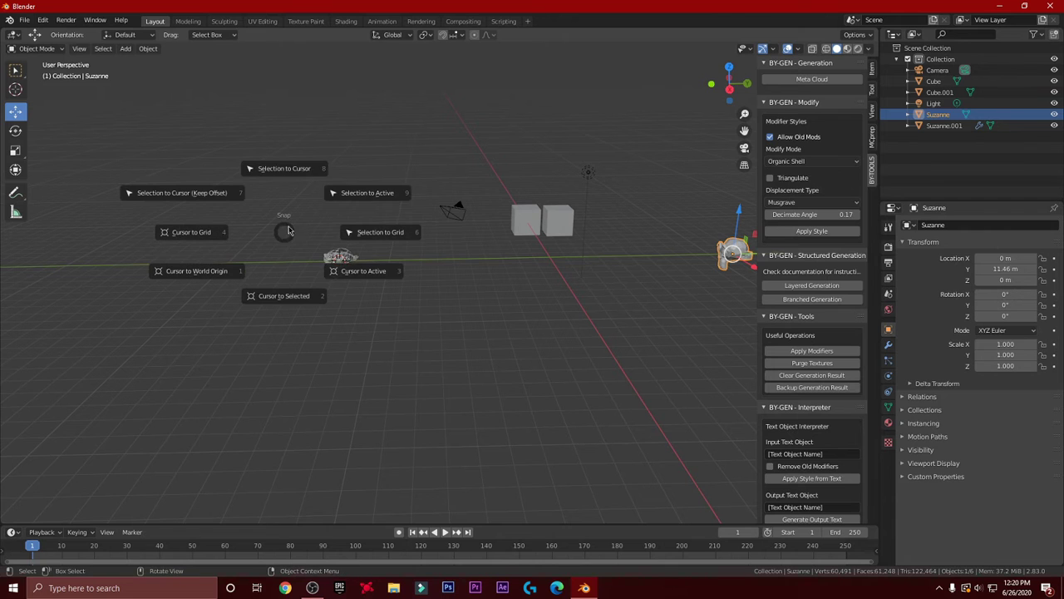
left_click(283, 163)
middle_click_drag(320, 194, 435, 300)
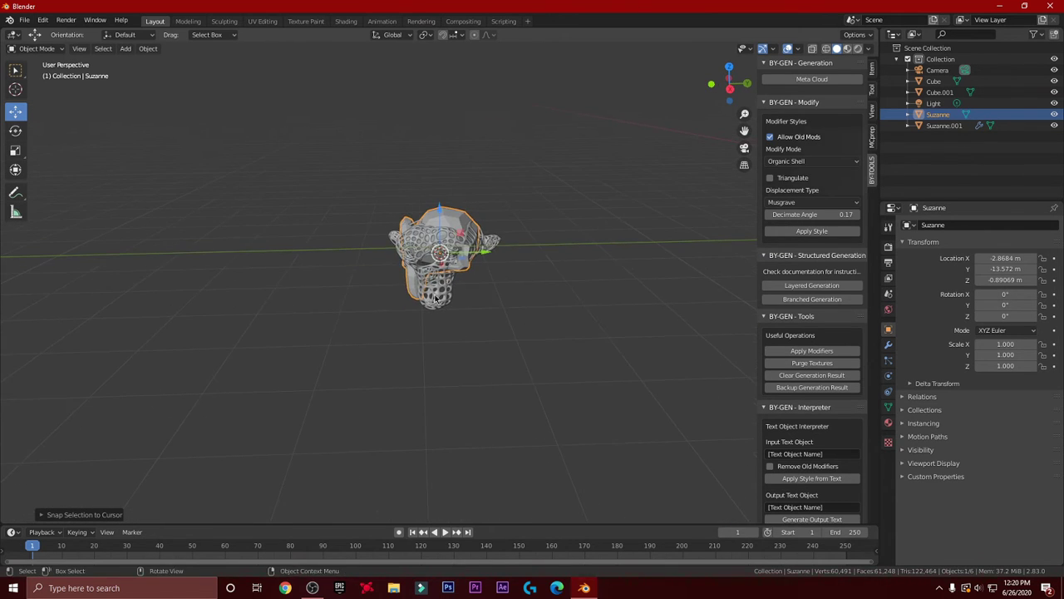
left_click(460, 221)
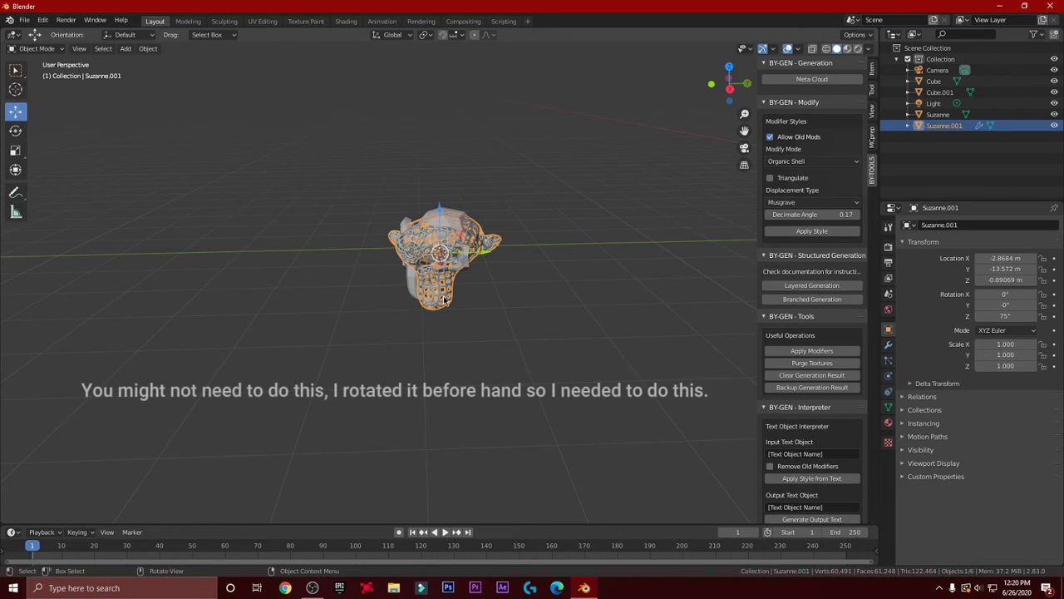
left_click(460, 221)
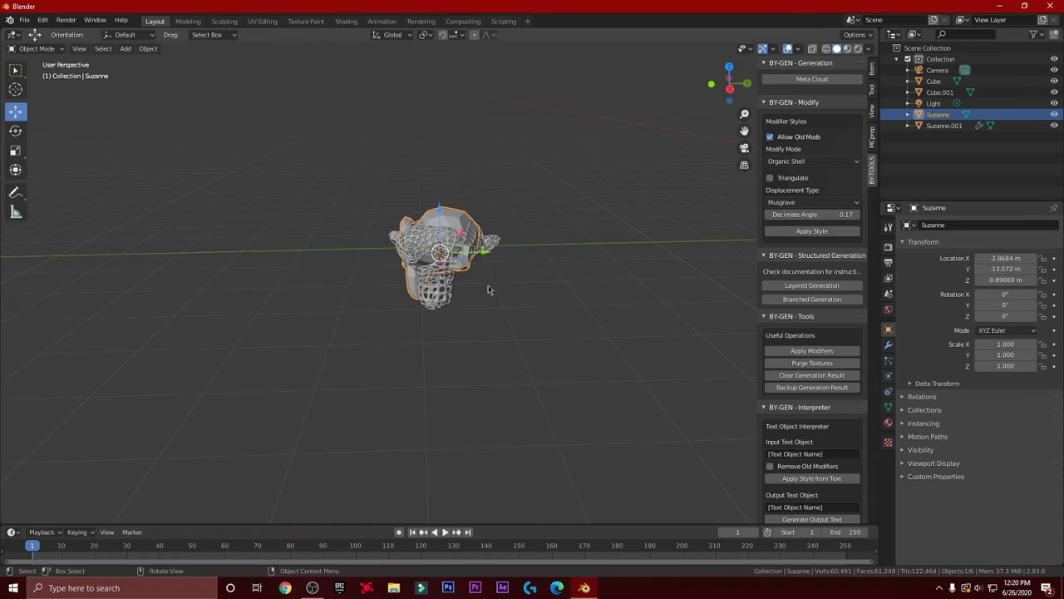
left_click(445, 296)
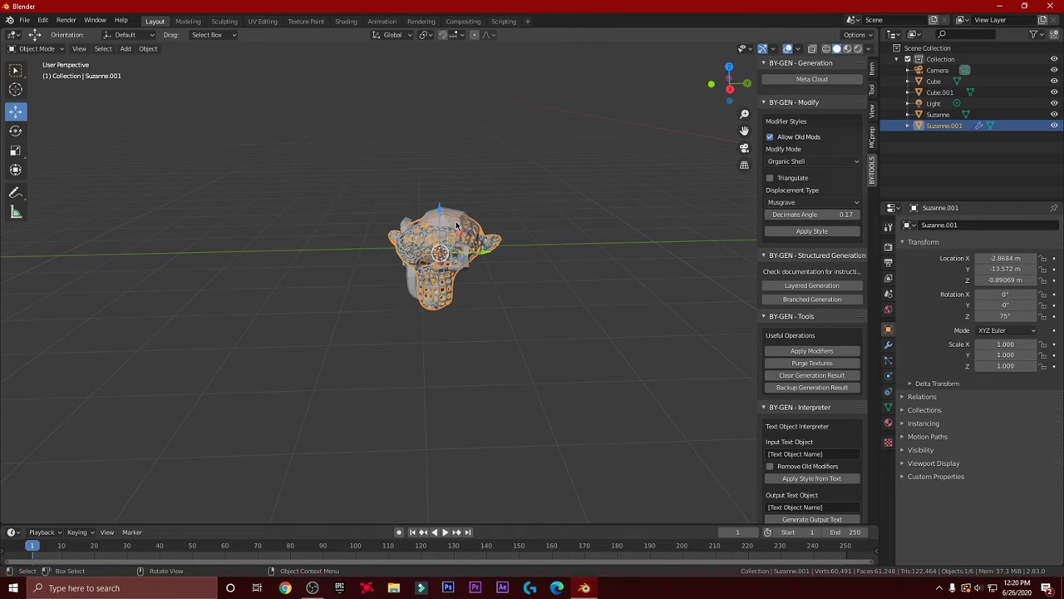
left_click(455, 224)
left_click(447, 292)
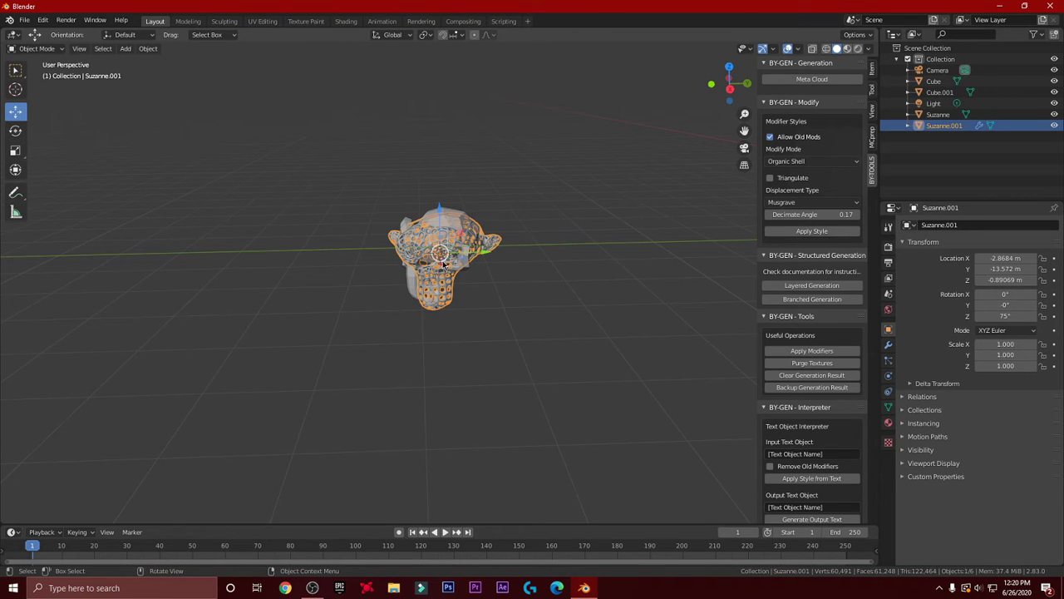
left_click(454, 218)
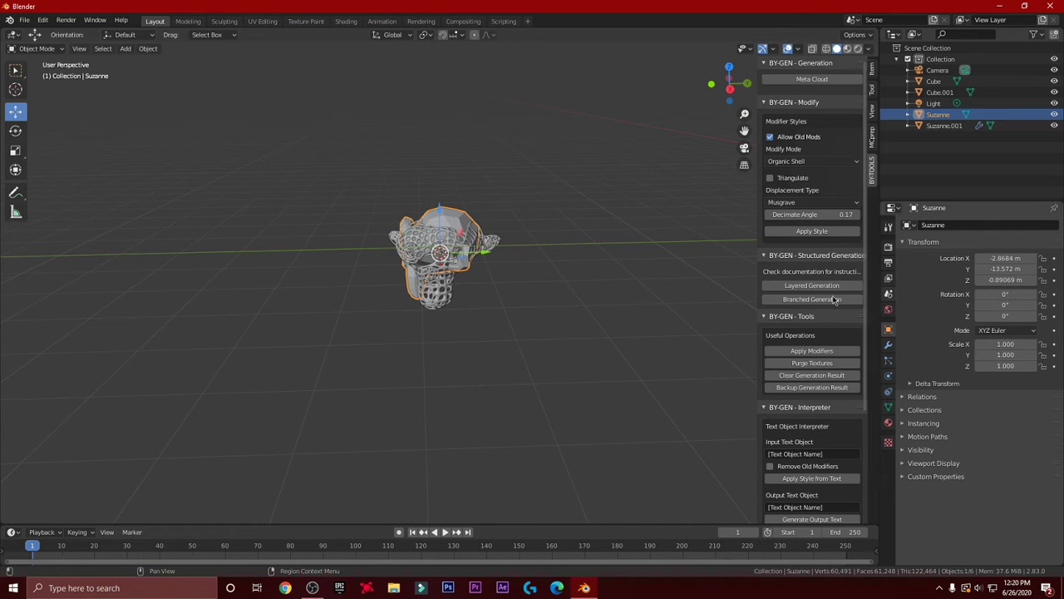
- Set the Organic Shell monkey's Z rotation to 0°
left_click(445, 249)
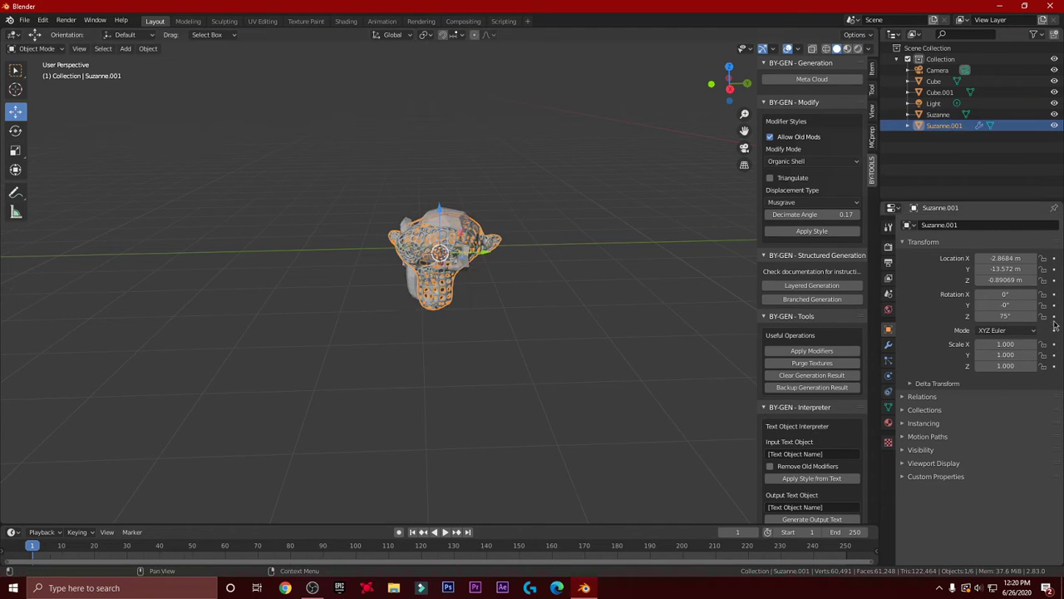
left_click(1007, 312)
type("0")
key("Return")
- Nudge the Organic Shell monkey into the plain monkey, to about Y -13.43 m and Z -0.88 m
middle_click_drag(458, 277, 542, 305)
scroll(549, 300, "up", 4)
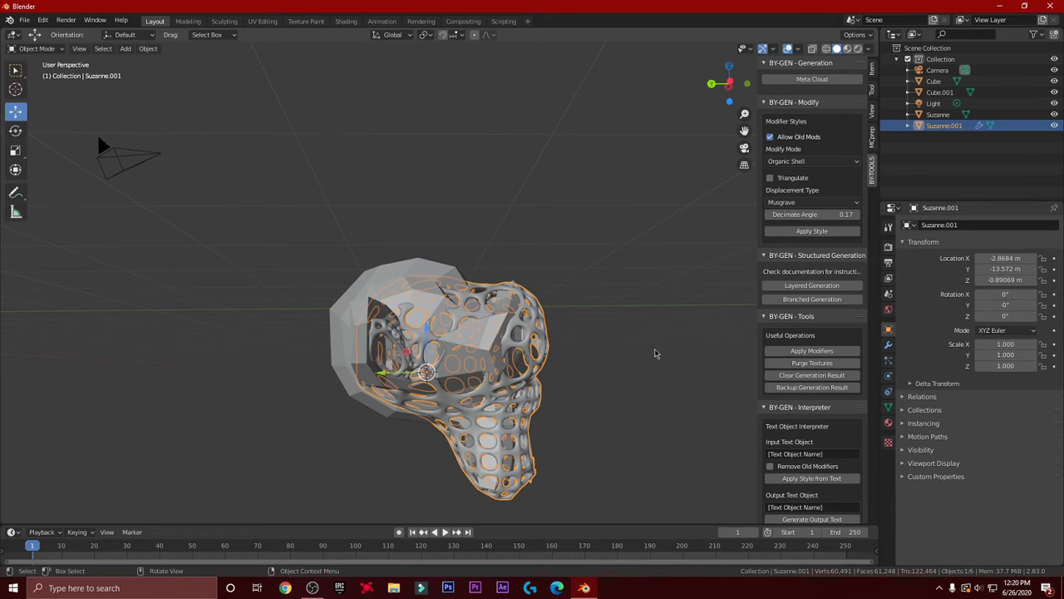
left_click_drag(427, 331, 426, 328)
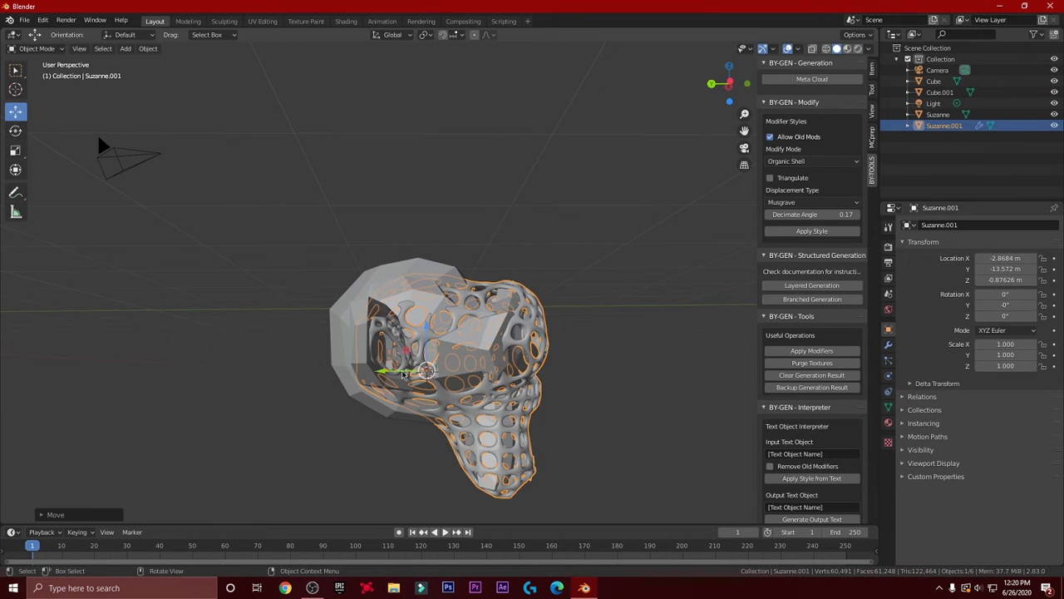
left_click_drag(383, 373, 393, 374)
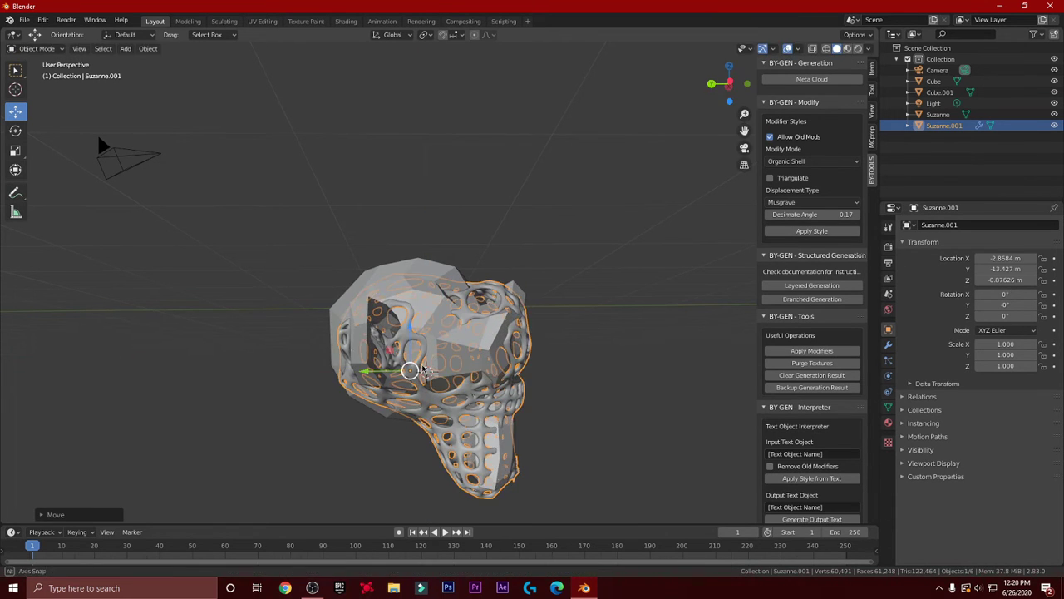
- Select both overlapping monkeys and raise them together, bringing the Organic Shell monkey to about Z 0.89 m
middle_click_drag(392, 375, 452, 298)
left_click(463, 281)
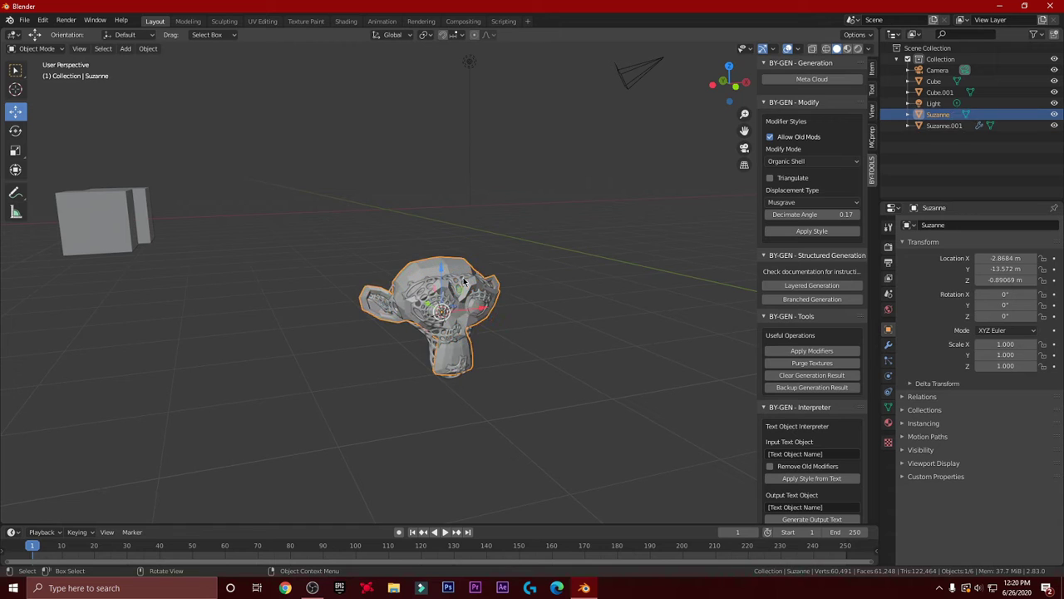
left_click(456, 284)
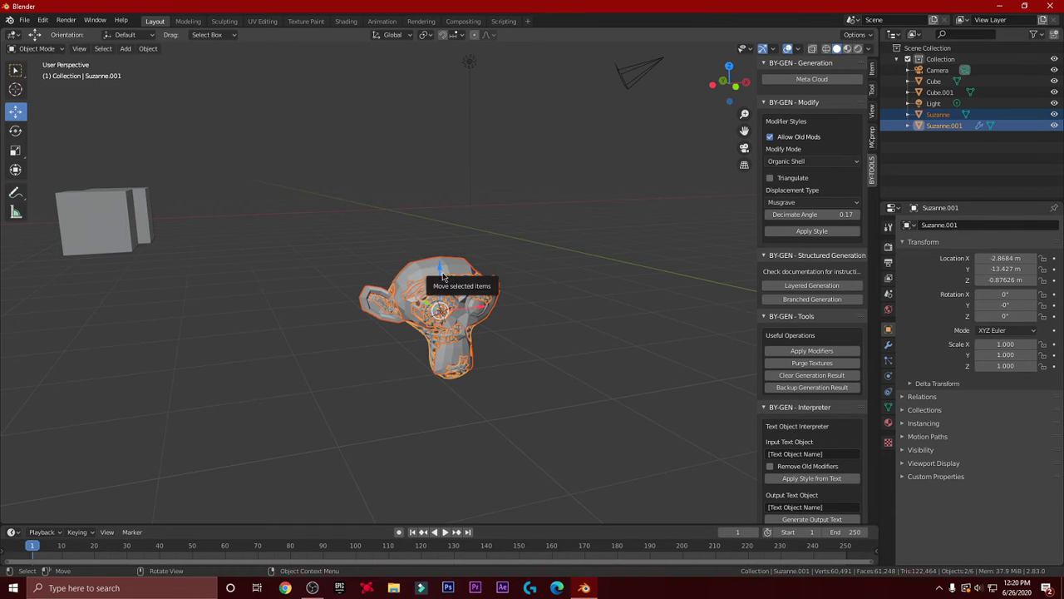
left_click_drag(440, 281, 440, 204)
middle_click_drag(440, 204, 540, 226)
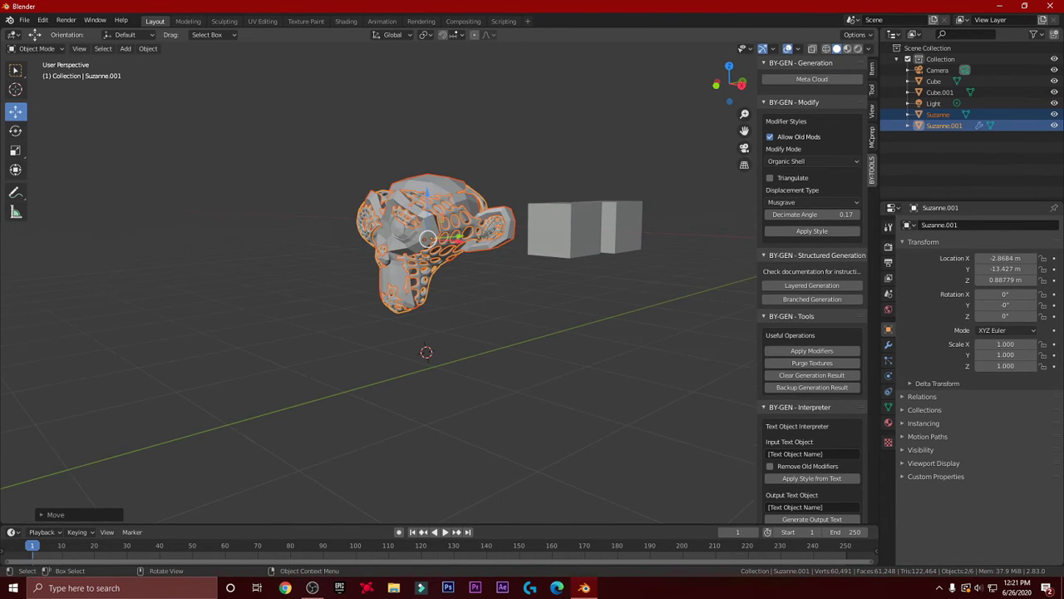
- Rotate both overlapping monkeys together about the vertical axis to about 88°
left_click(15, 131)
left_click_drag(441, 271, 457, 241)
middle_click_drag(457, 241, 500, 239)
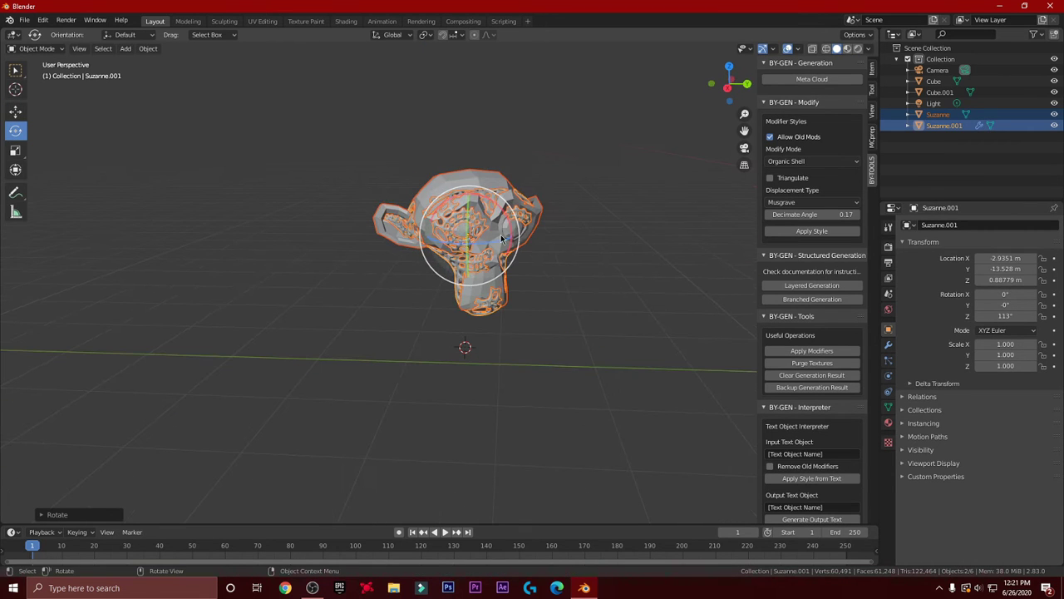
left_click_drag(481, 247, 488, 250)
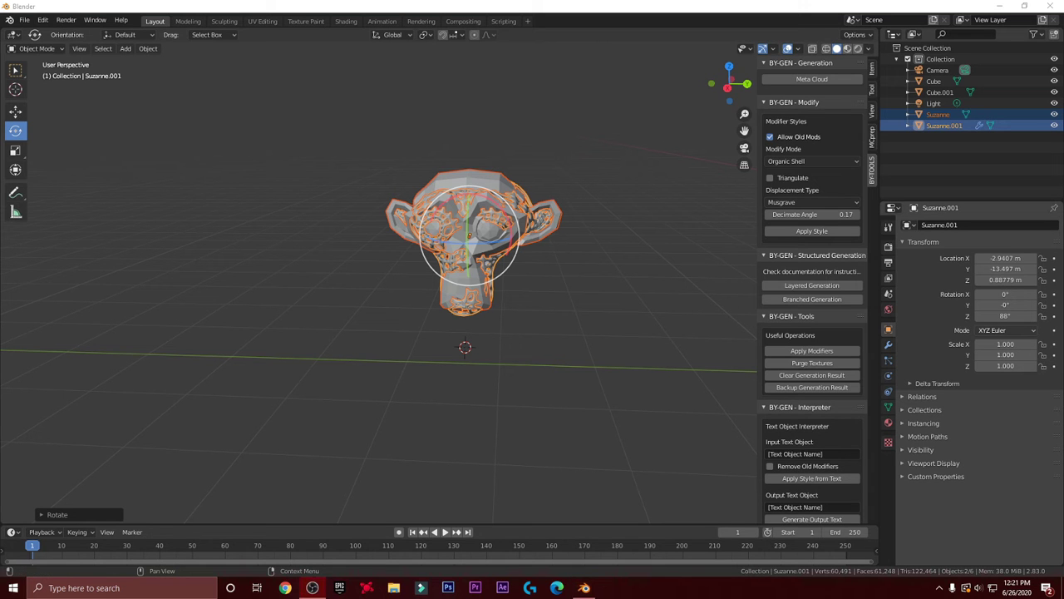
middle_click_drag(465, 249, 554, 224)
scroll(554, 223, "down", 3)
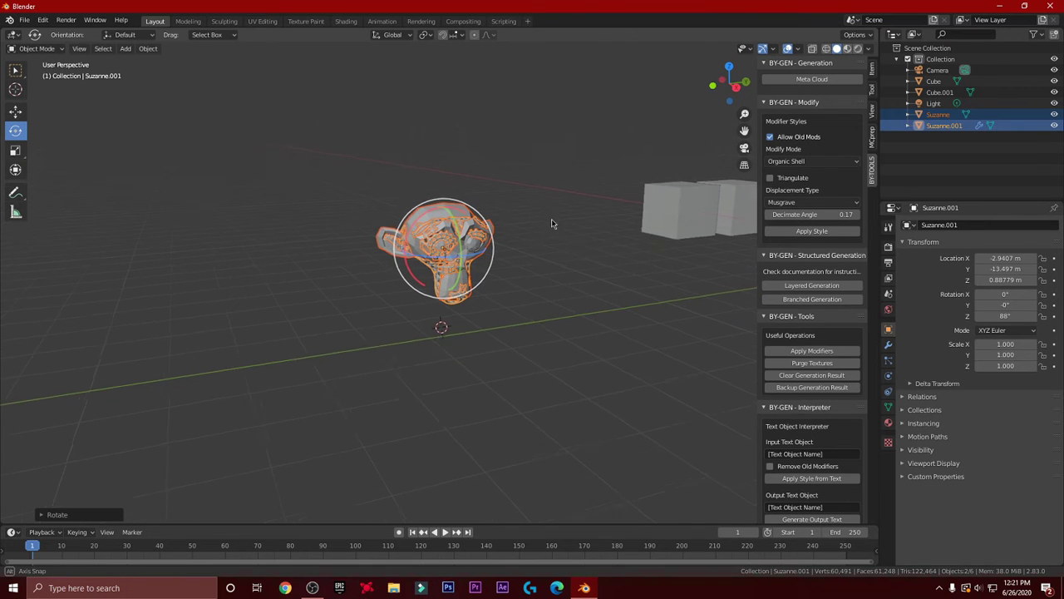
- Set the viewport display of both cubes to Wire
left_click(714, 210)
middle_click_drag(732, 217, 632, 243)
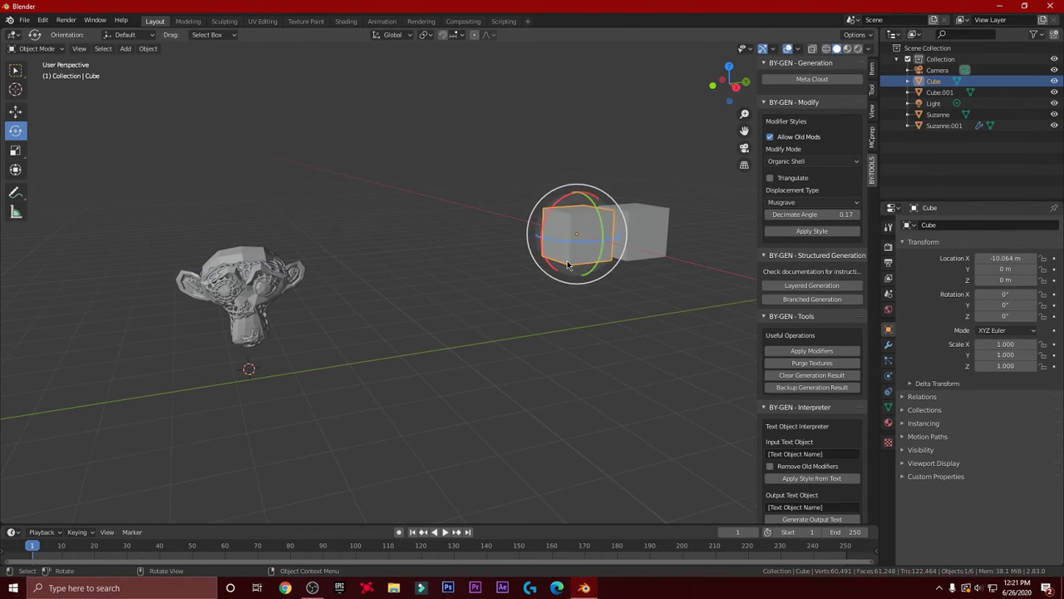
left_click(633, 241, "shift")
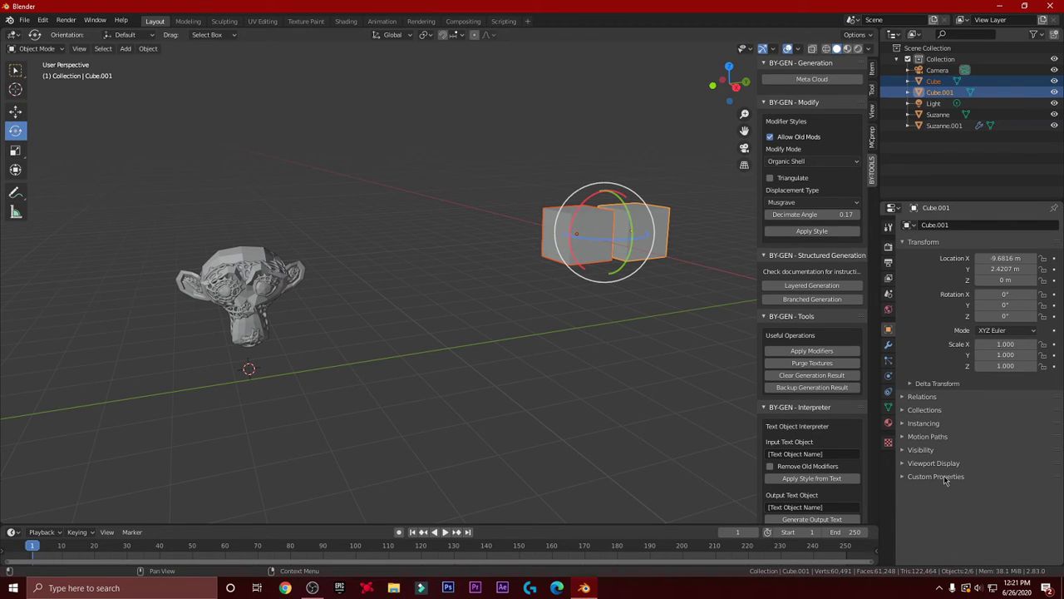
left_click(933, 467)
scroll(968, 505, "down", 1)
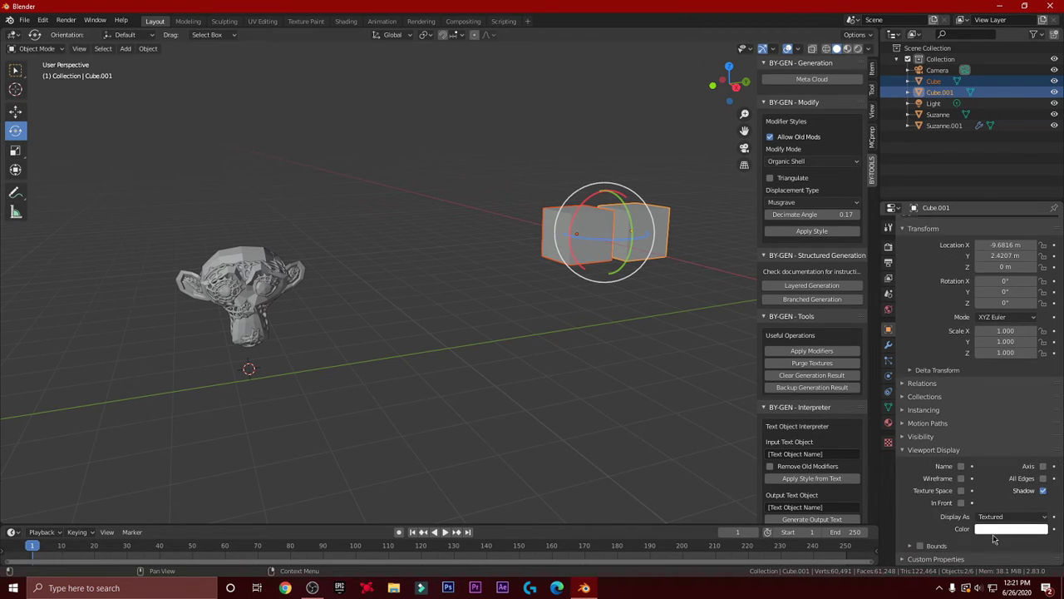
left_click(997, 516)
left_click(991, 495)
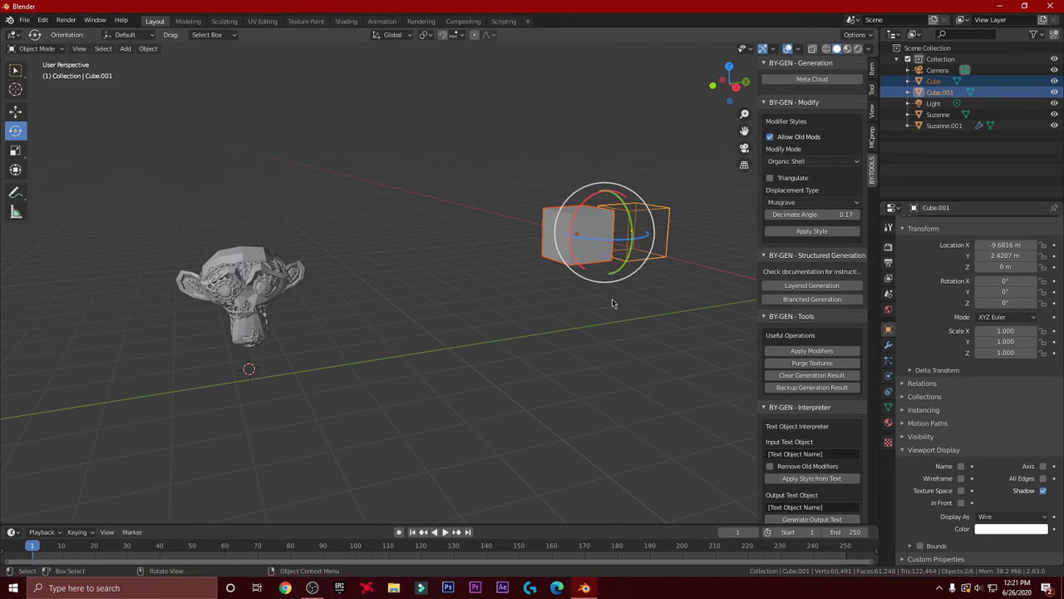
left_click(578, 231)
left_click(978, 517)
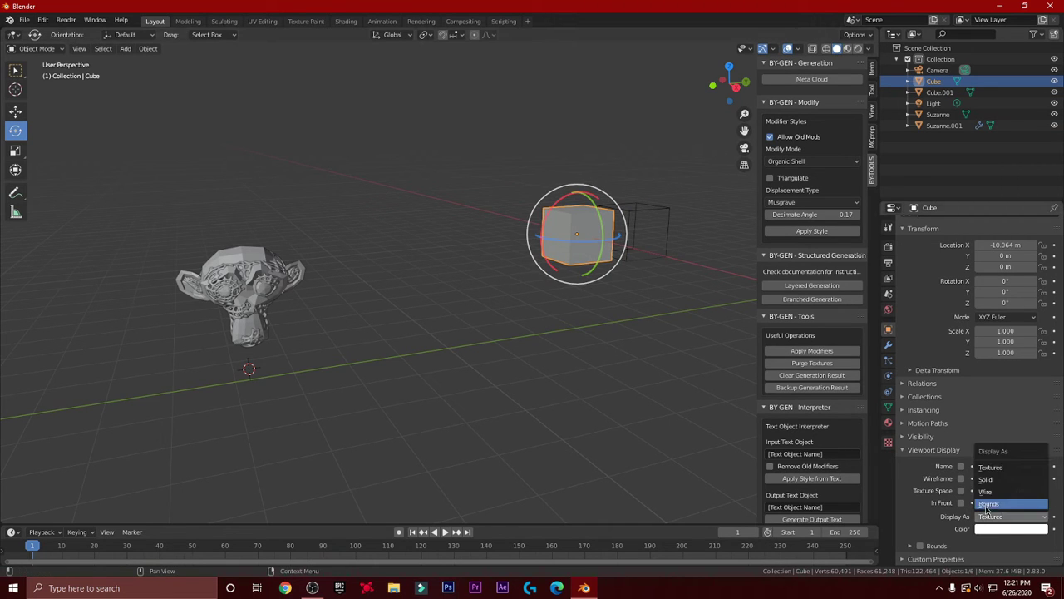
left_click(989, 493)
- Move the first wire cube around the overlapping monkeys, to about X -2.81 m, Y -13.62 m and Z 0.93 m
mouse_move(551, 429)
middle_mouse_down()
mouse_move(585, 370)
mouse_move(511, 380)
mouse_move(574, 351)
middle_mouse_up()
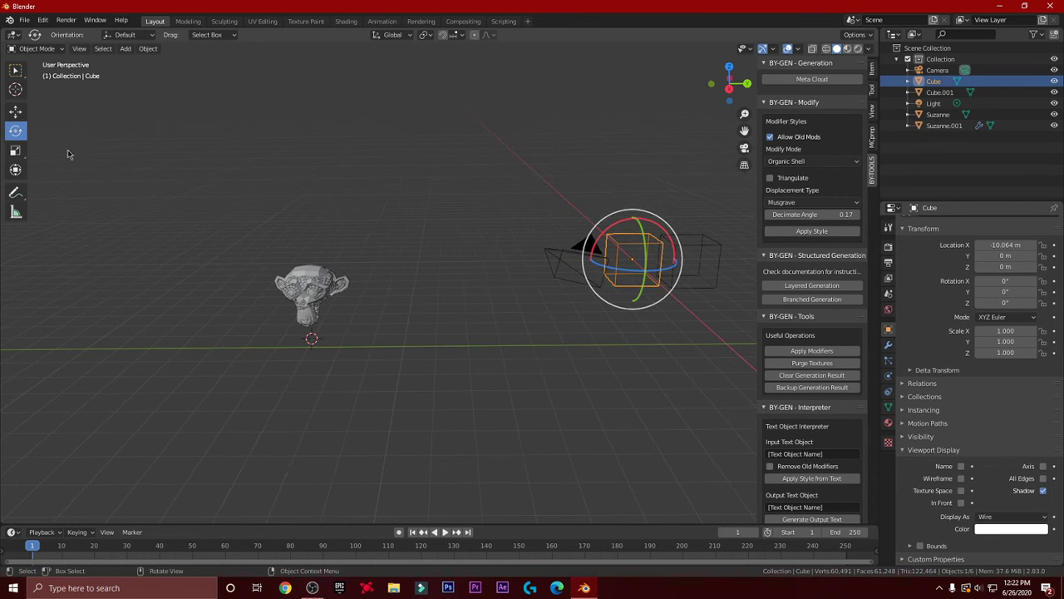
left_click(15, 111)
left_click_drag(644, 261, 259, 315)
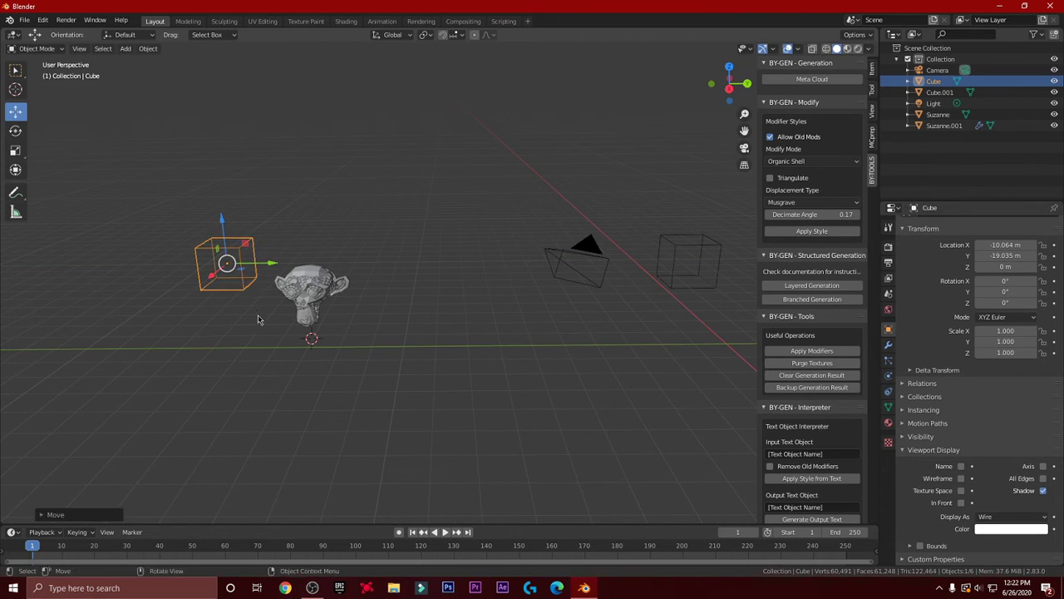
left_click(240, 293)
left_click(248, 281)
left_click_drag(264, 264, 328, 261)
middle_click_drag(329, 261, 401, 186)
left_click_drag(416, 138, 361, 227)
middle_click_drag(361, 227, 404, 254)
left_click_drag(402, 219, 449, 272)
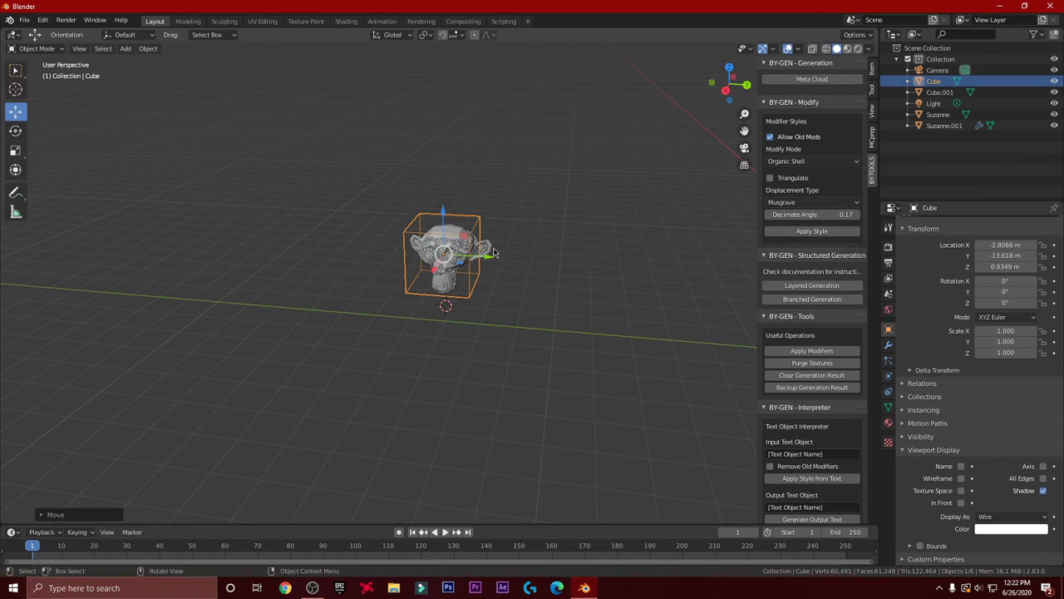
- Widen the cube around the monkeys to a Y scale of about 1.457 and recentre it at about Y -13.49 m
left_click(15, 151)
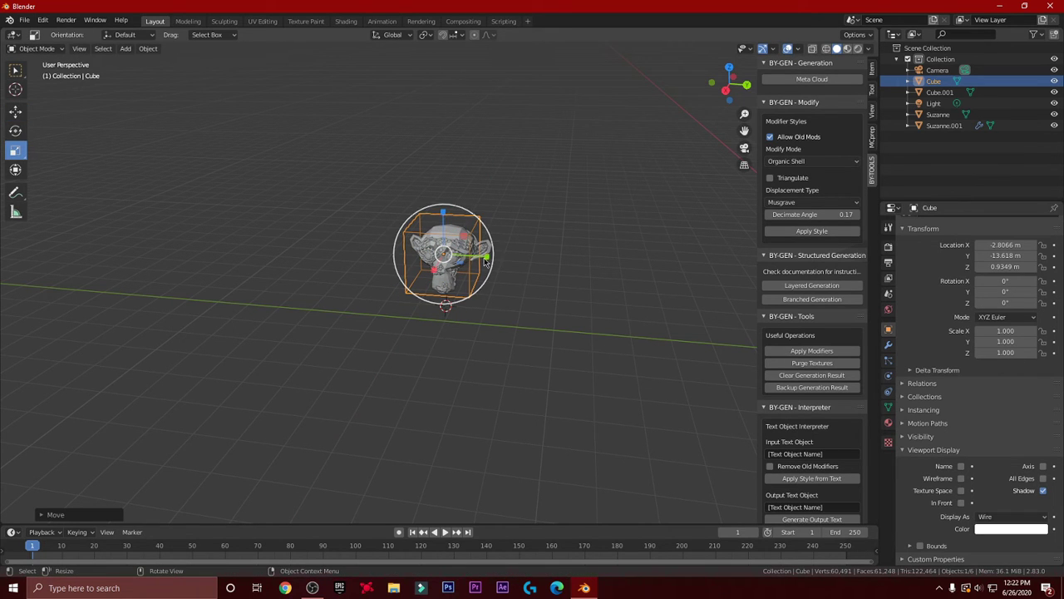
left_click_drag(487, 257, 509, 261)
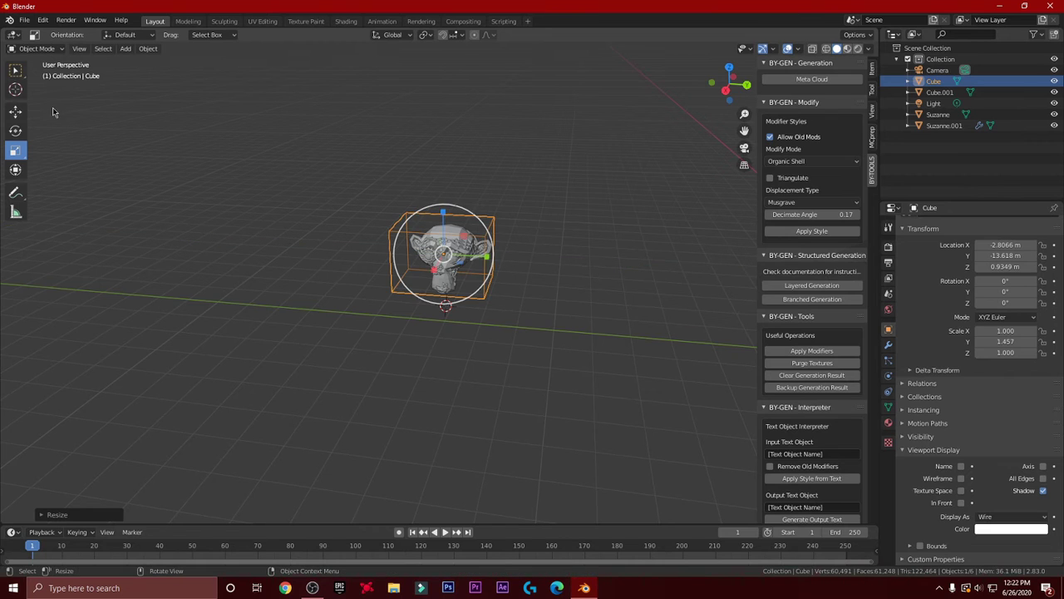
left_click(16, 111)
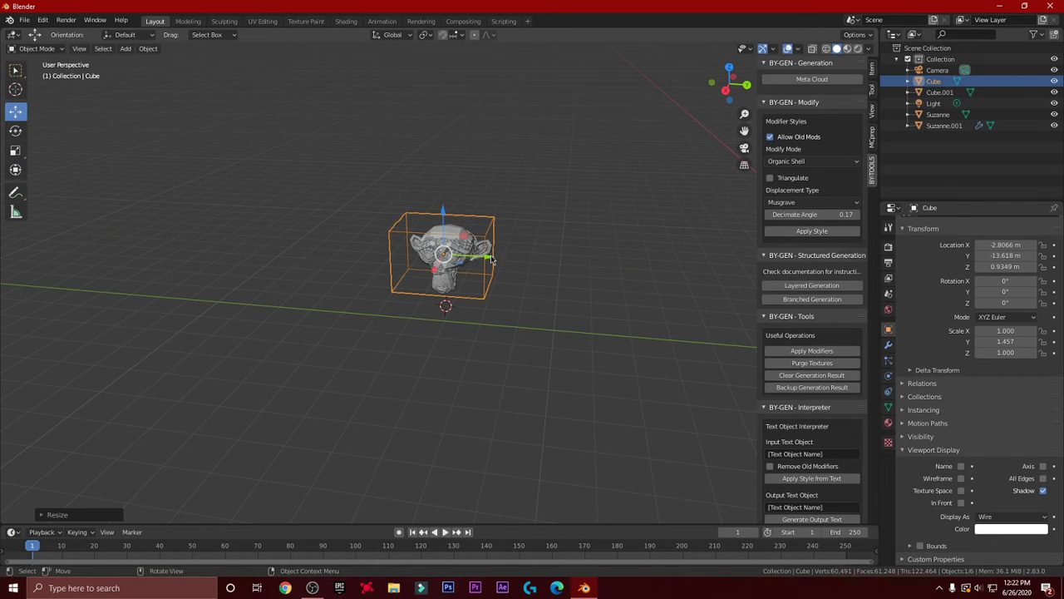
left_click_drag(490, 257, 496, 259)
middle_click_drag(497, 262, 496, 218)
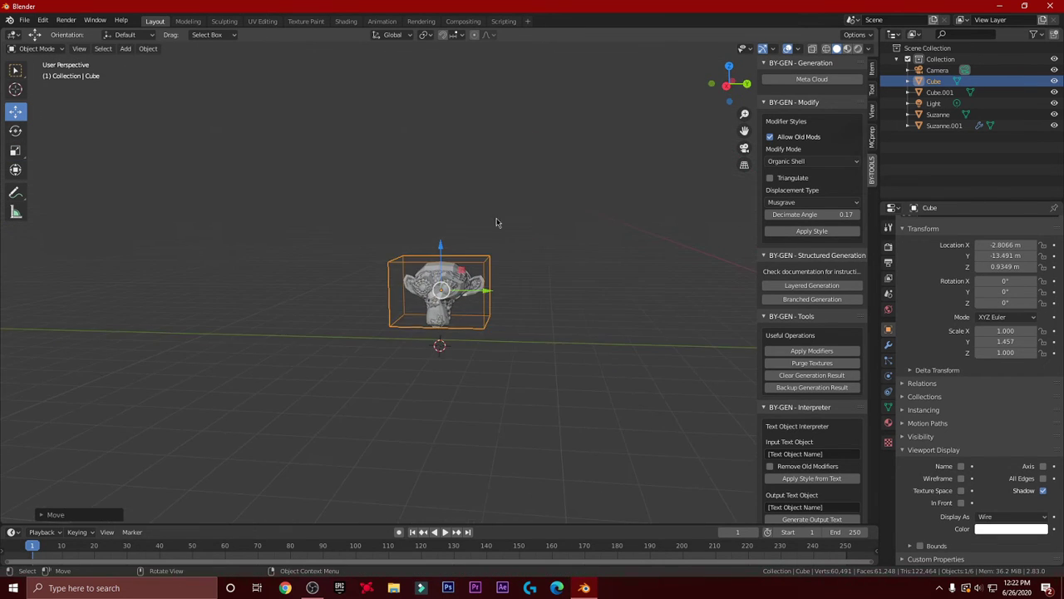
scroll(499, 223, "up", 3)
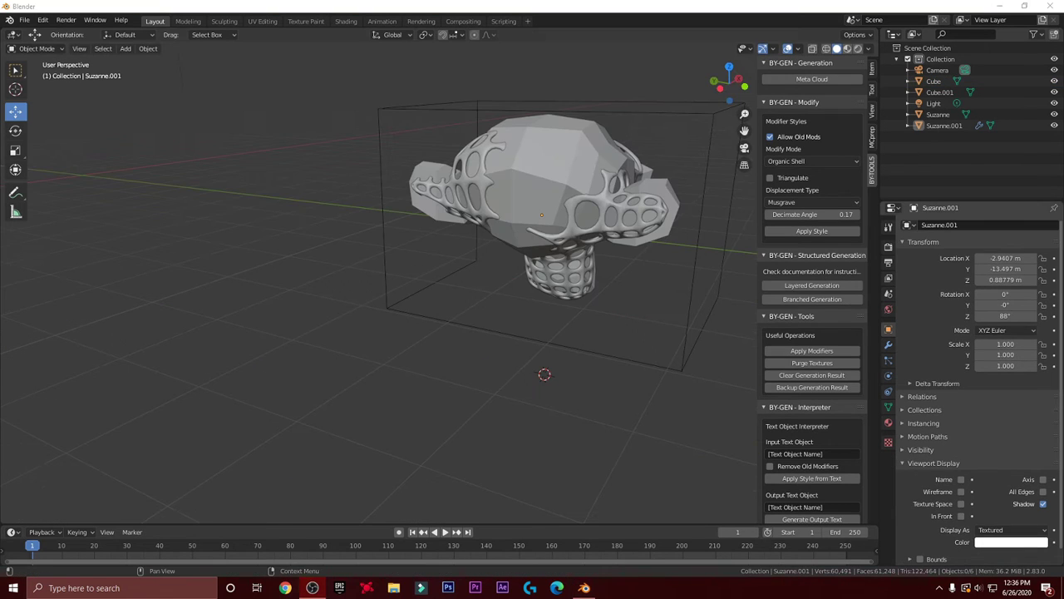
- Bring the distant second wire cube near the enclosed monkeys, to about X -1.25 m and Y -9.42 m
scroll(515, 250, "down", 2)
middle_click_drag(515, 249, 617, 290)
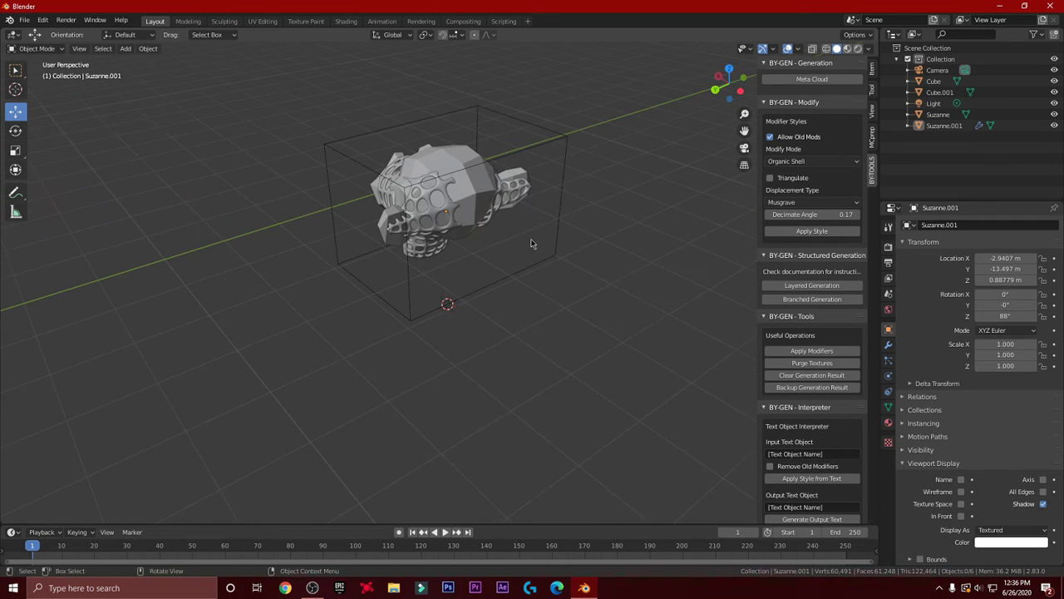
middle_click_drag(532, 243, 435, 167)
scroll(381, 239, "up", 3)
scroll(476, 243, "down", 3)
scroll(435, 166, "up", 1)
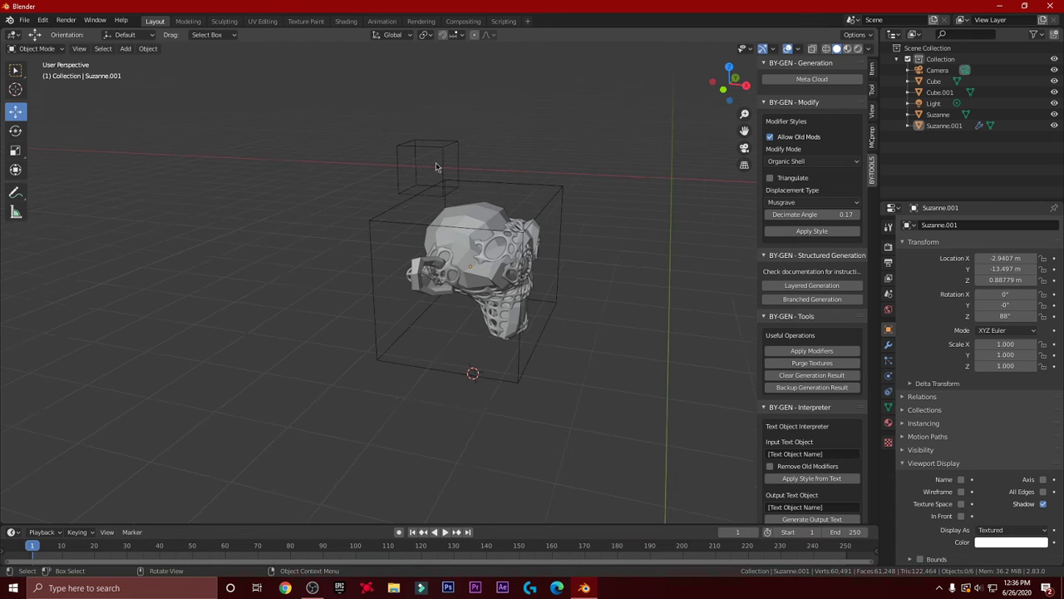
left_click(443, 153)
middle_click_drag(505, 154, 525, 188)
scroll(460, 156, "down", 2)
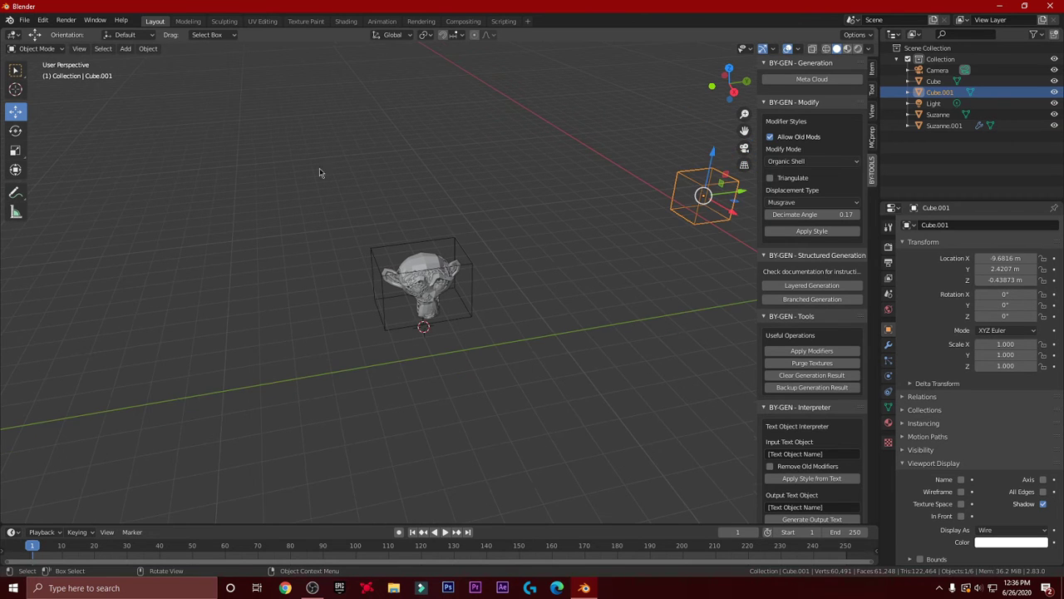
middle_click_drag(512, 268, 667, 240)
left_click_drag(745, 200, 503, 311)
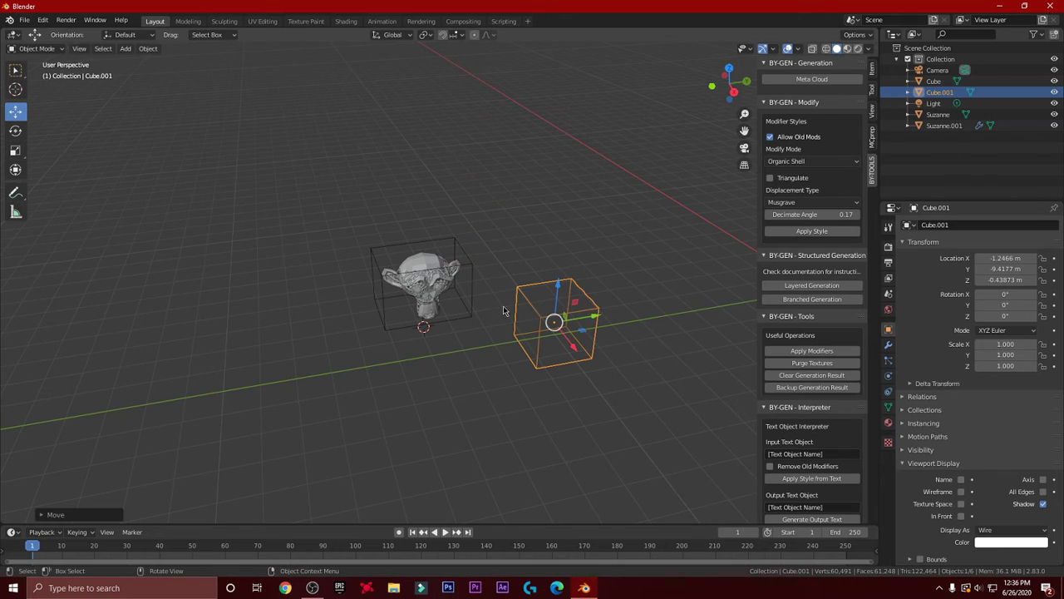
- Match the second cube's width to the monkeys' enclosing box by setting its Y scale to 1.457
left_click(468, 263)
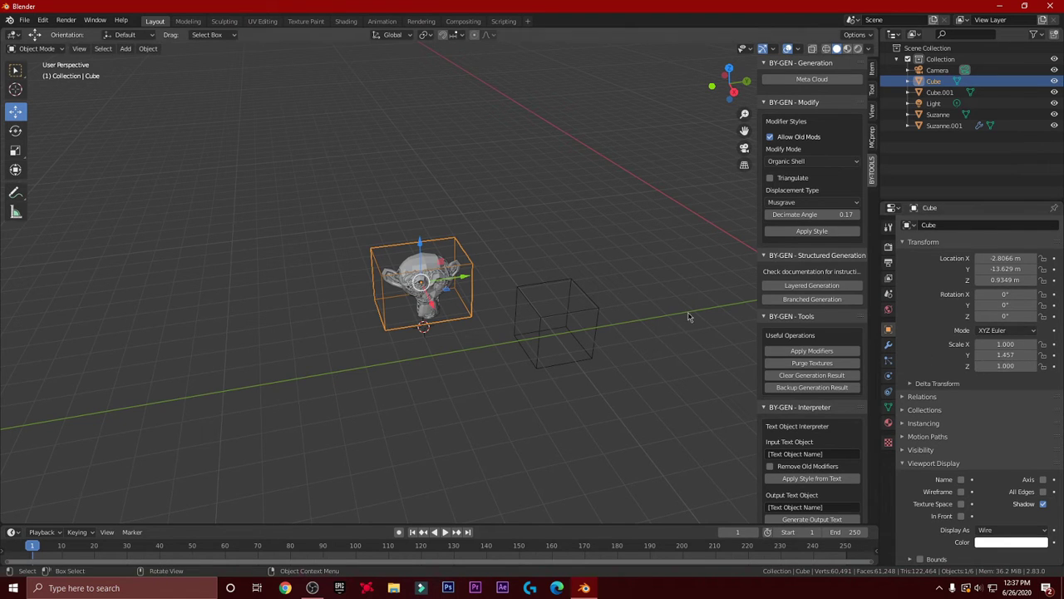
left_click(597, 320)
left_click(1013, 357)
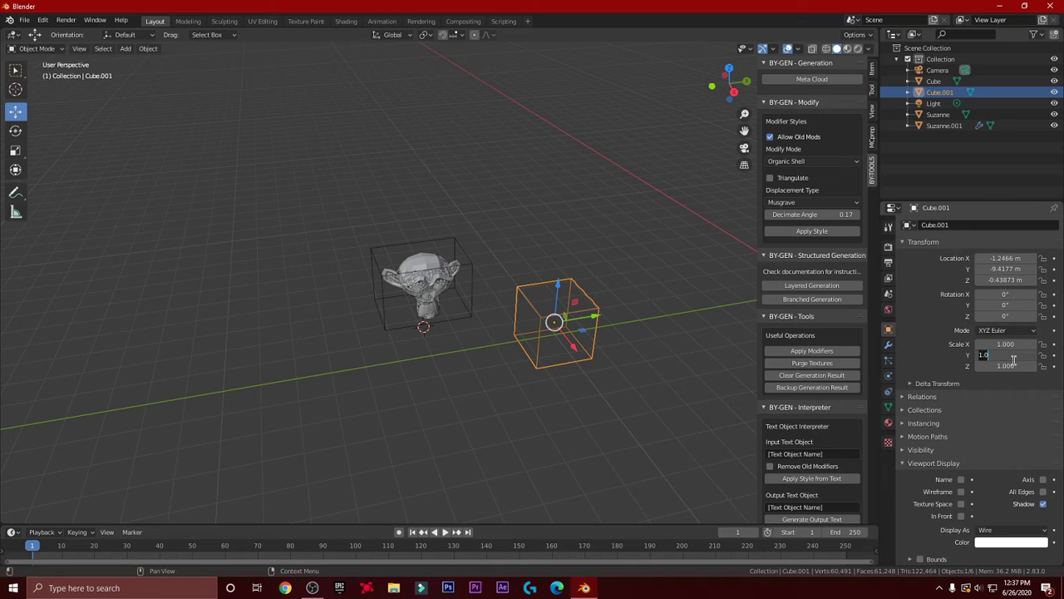
key("BackSpace")
key("BackSpace")
type(".457")
key("Return")
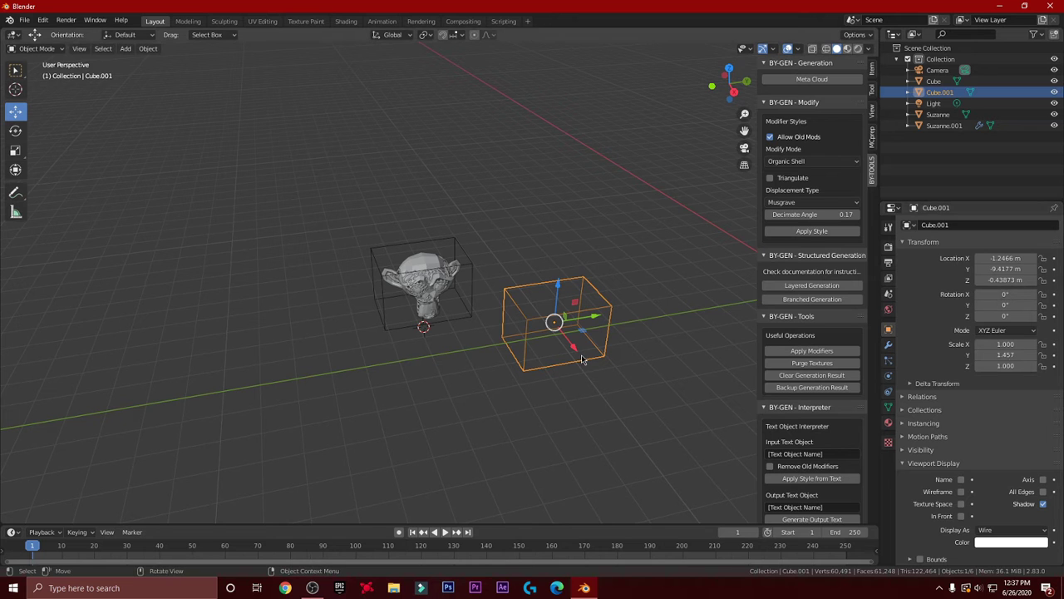
- Align the second wire box side by side with the monkeys' box, at about X -2.81 m, Y -10.75 m and Z 0.91 m
left_click_drag(577, 352, 529, 297)
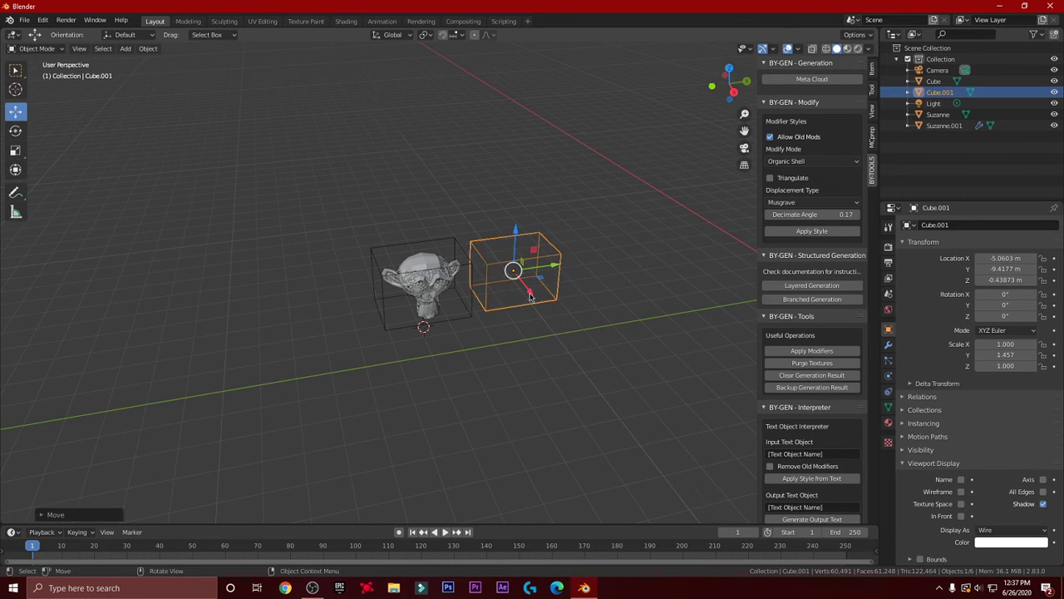
middle_click_drag(530, 297, 529, 259)
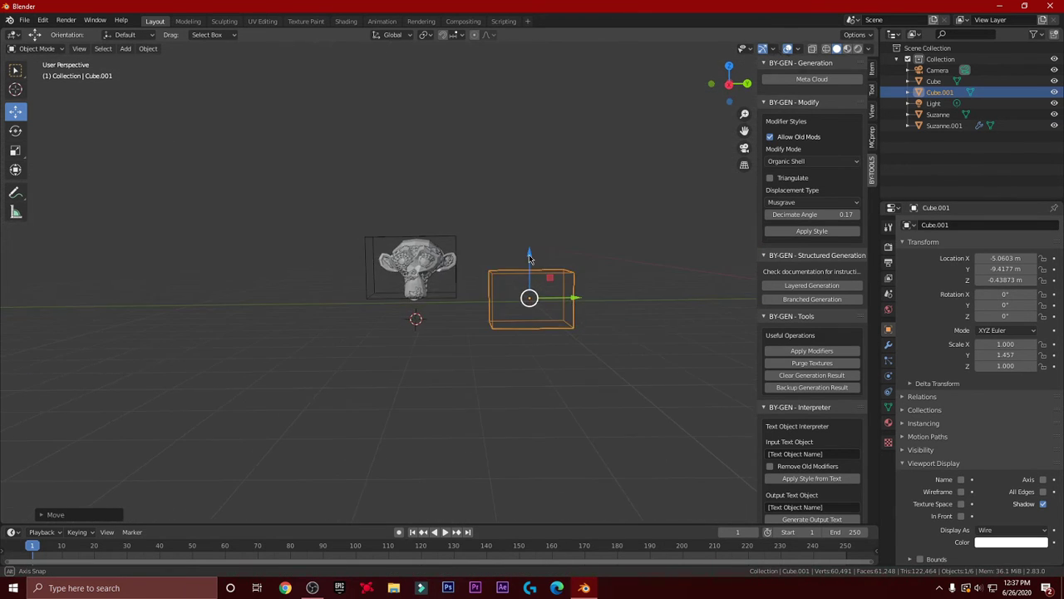
left_click_drag(529, 259, 527, 221)
middle_click_drag(527, 221, 466, 249)
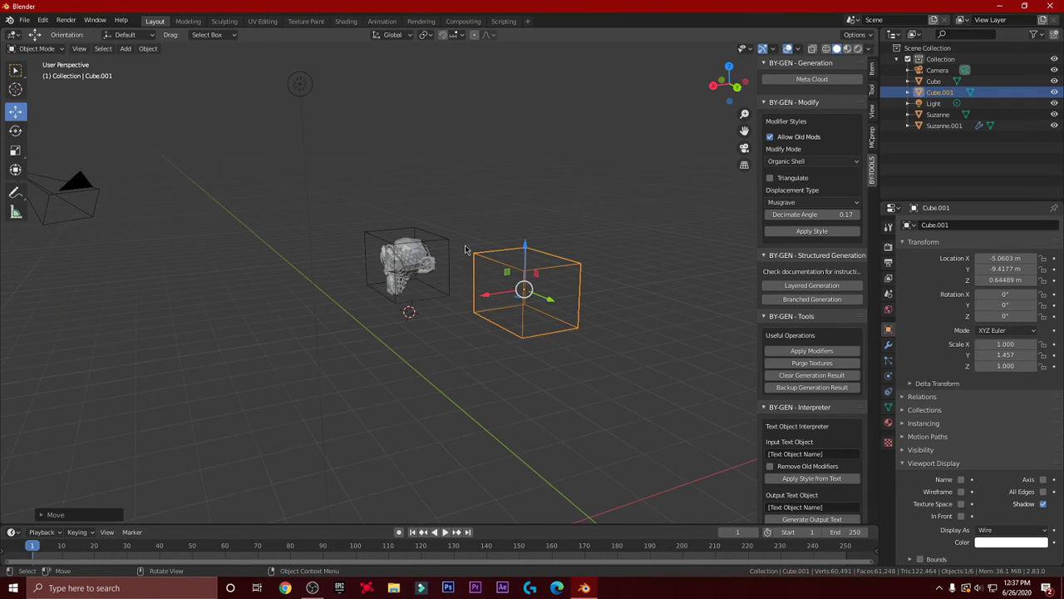
left_click_drag(489, 295, 449, 297)
middle_click_drag(449, 297, 537, 269)
mouse_move(538, 248)
left_mouse_down()
mouse_move(549, 237)
mouse_move(568, 261)
mouse_move(532, 265)
left_mouse_up()
middle_click_drag(532, 265, 440, 304)
left_click_drag(434, 302, 423, 305)
middle_click_drag(422, 305, 461, 359)
scroll(469, 294, "up", 1)
scroll(467, 292, "up", 3)
left_click_drag(603, 215, 604, 225)
middle_click_drag(615, 240, 549, 251)
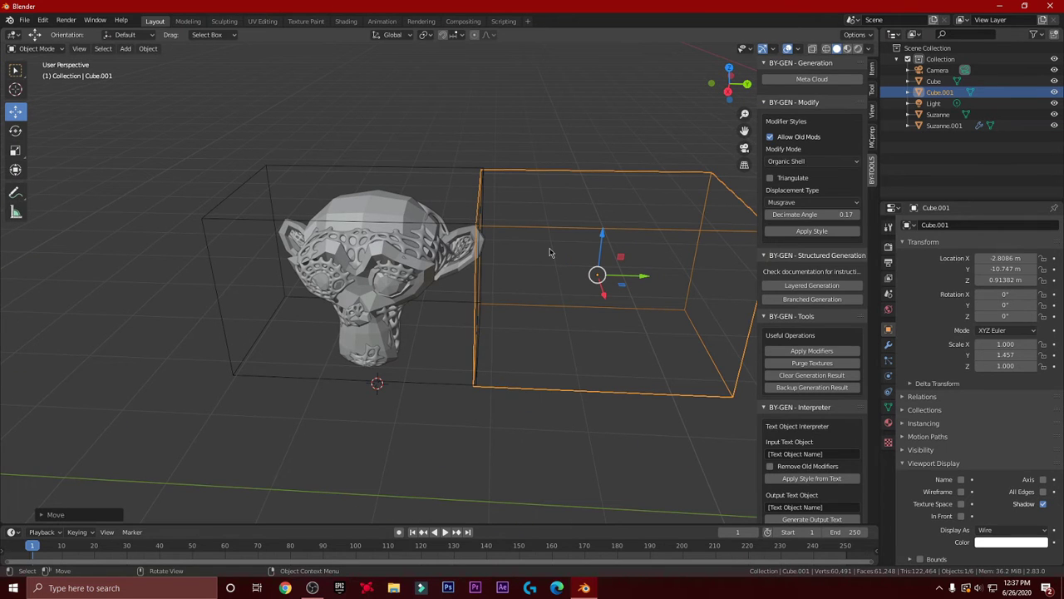
- Examine the overlapping monkeys inside the wire box, selecting the enclosing box and the Organic Shell monkey
middle_click_drag(413, 261, 464, 218)
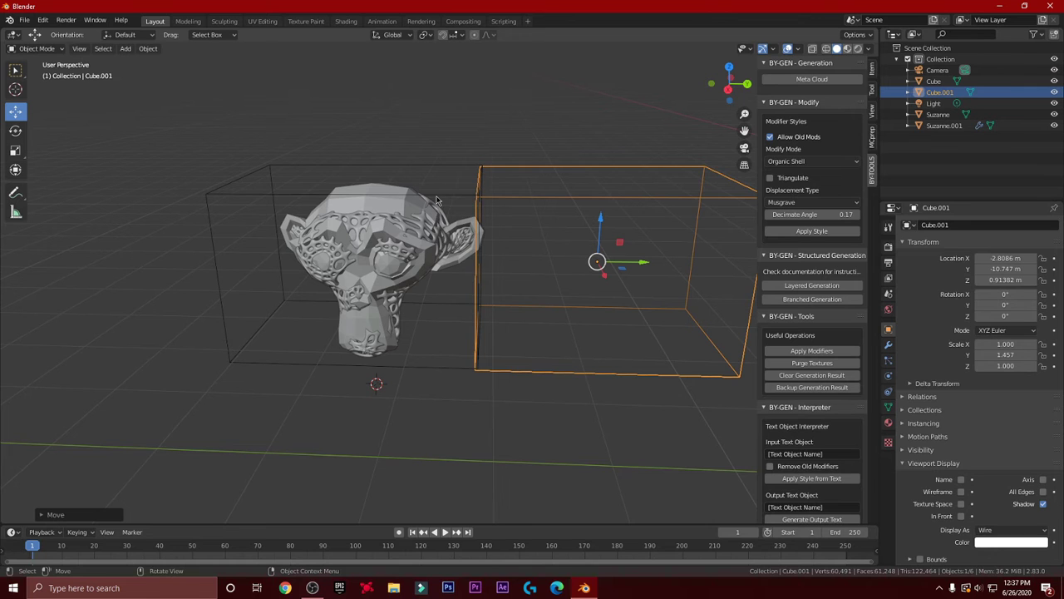
left_click(437, 199)
scroll(431, 235, "up", 5)
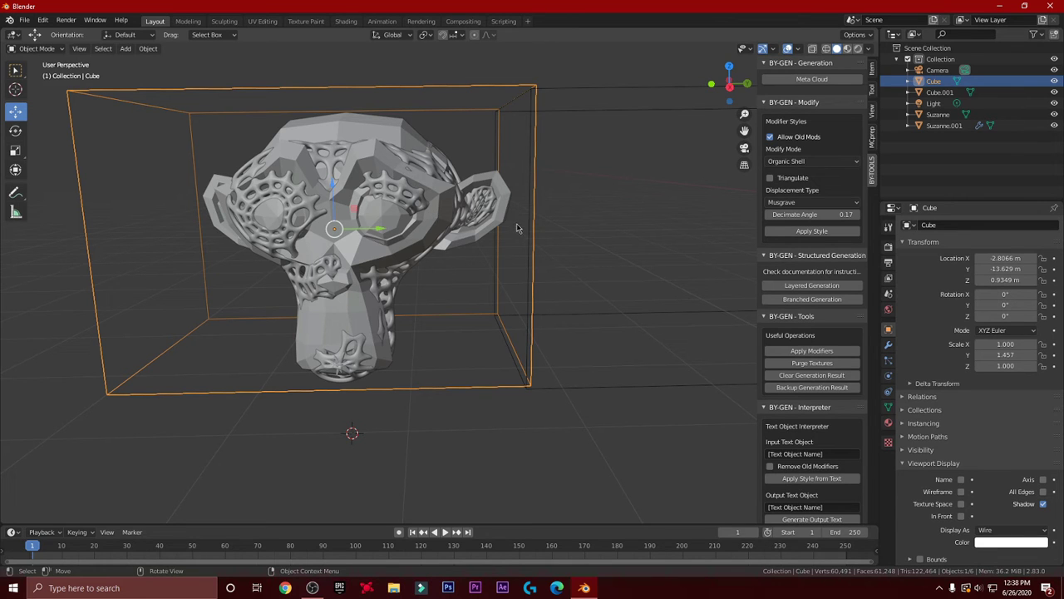
scroll(518, 226, "down", 3)
middle_click_drag(518, 226, 423, 233)
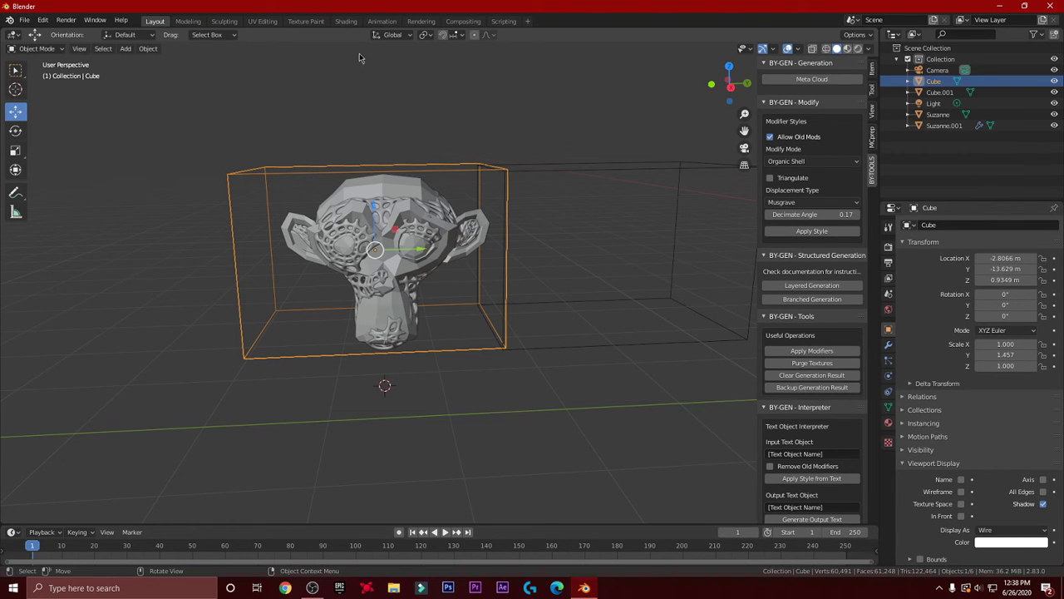
mouse_move(537, 306)
middle_mouse_down()
mouse_move(525, 302)
mouse_move(527, 314)
mouse_move(518, 303)
middle_mouse_up()
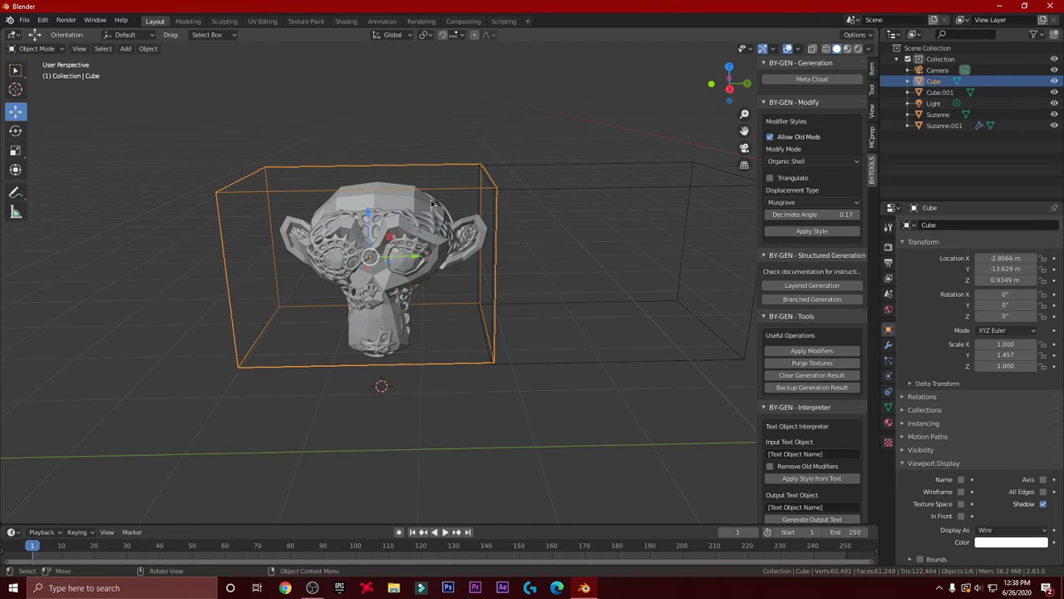
scroll(453, 241, "up", 3)
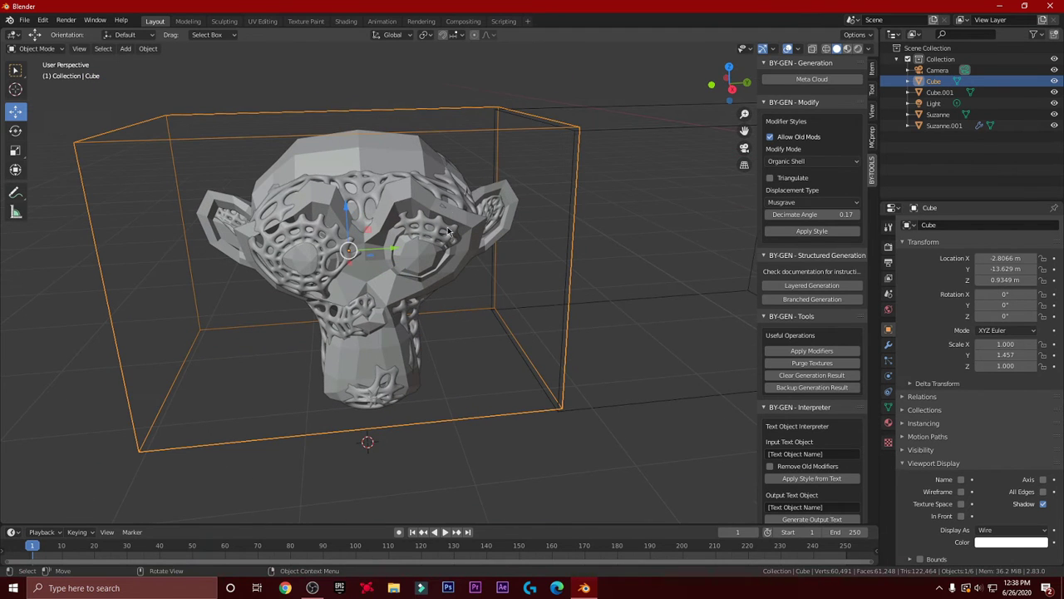
left_click(374, 194)
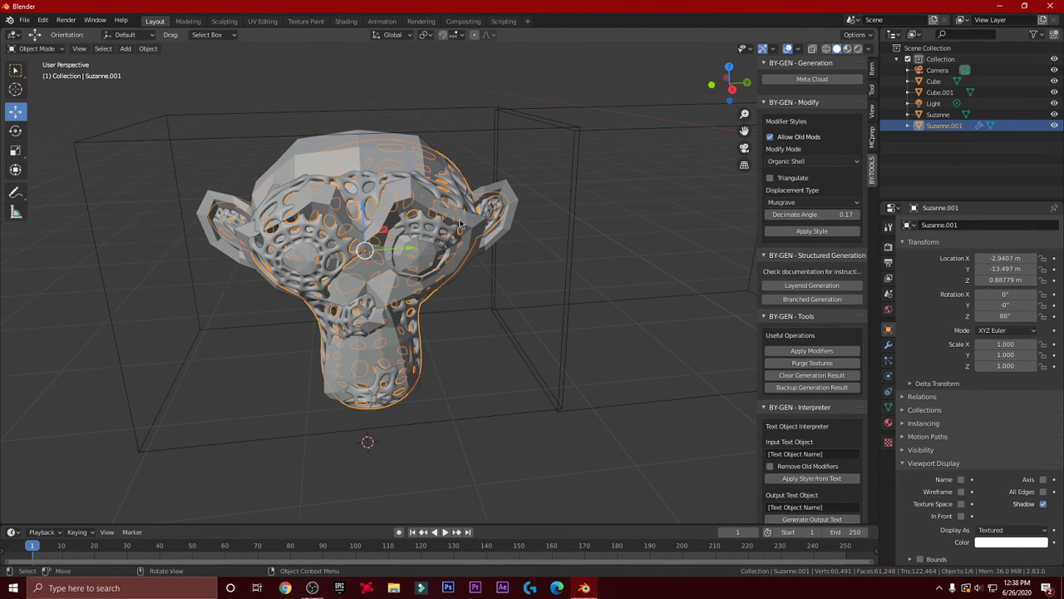
scroll(459, 223, "down", 5)
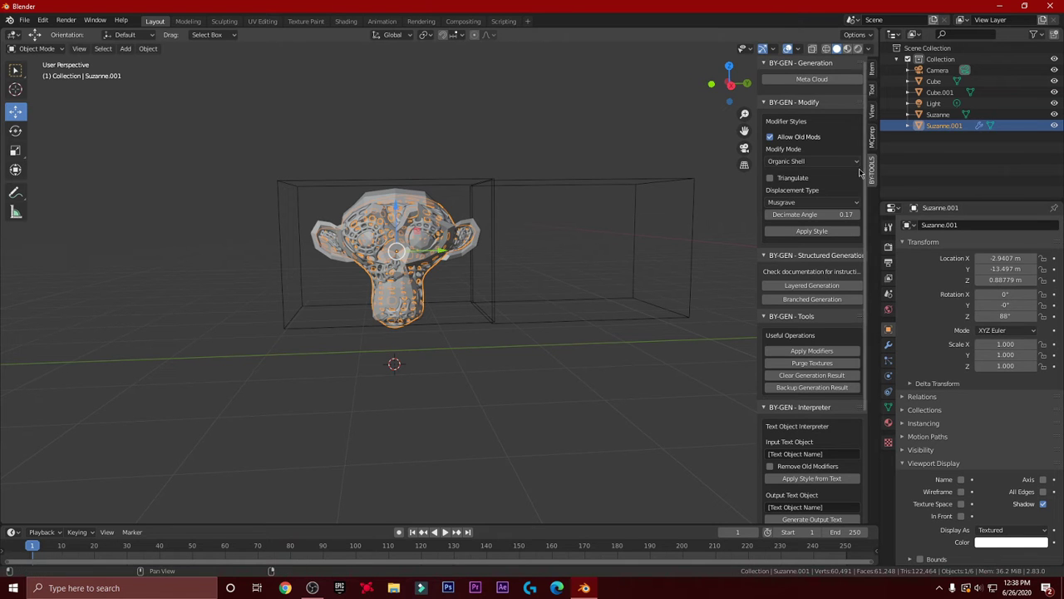
scroll(443, 239, "up", 2)
mouse_move(444, 238)
middle_mouse_down()
mouse_move(429, 237)
mouse_move(438, 233)
middle_mouse_up()
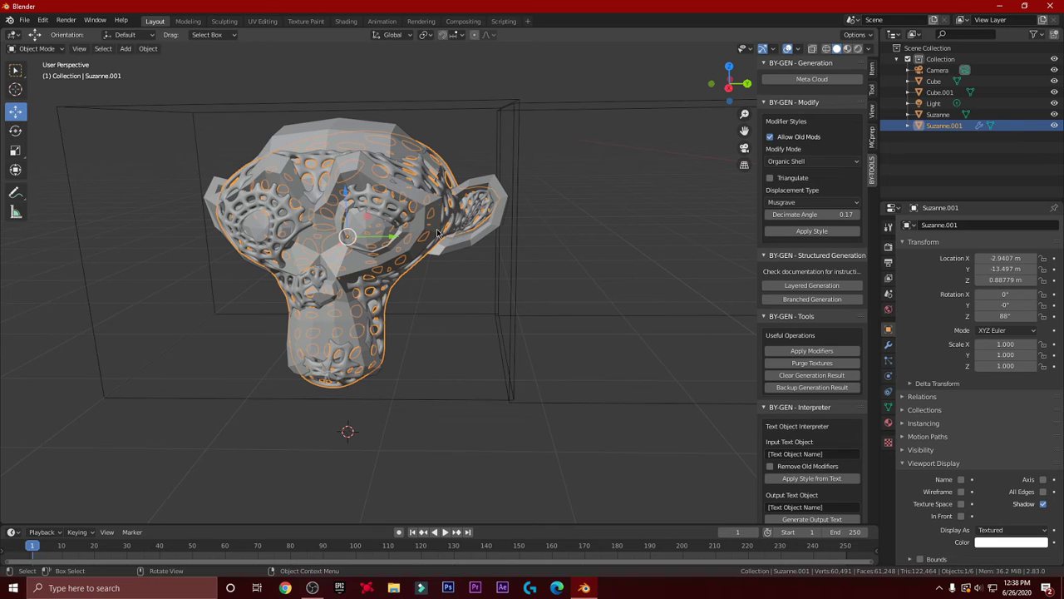
- Collapse the Displace, Decimate, Smooth, Wireframe and Subdivision modifiers of the Organic Shell monkey
left_click(482, 401)
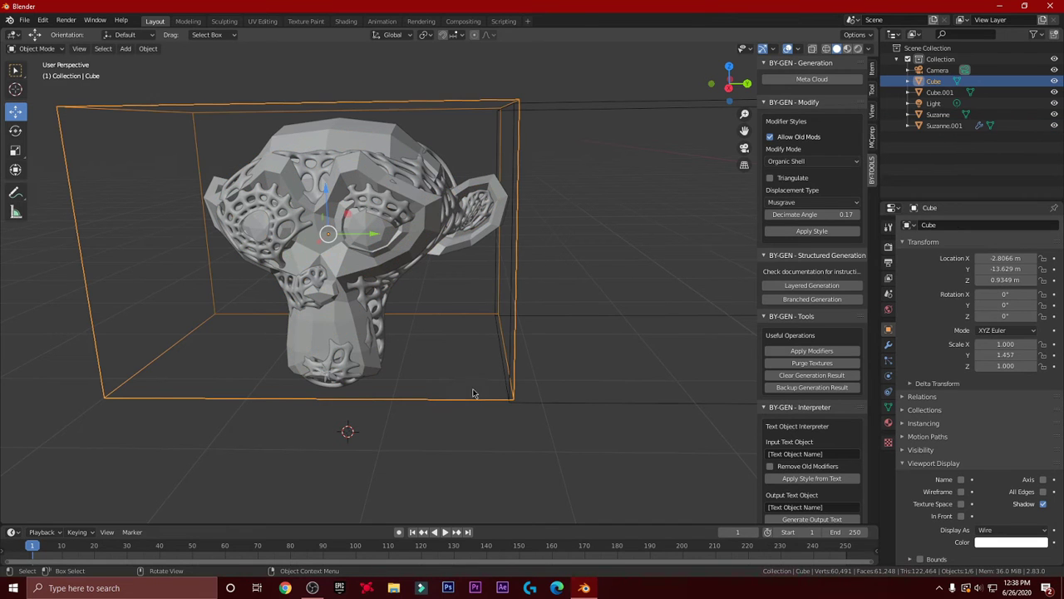
left_click(387, 290)
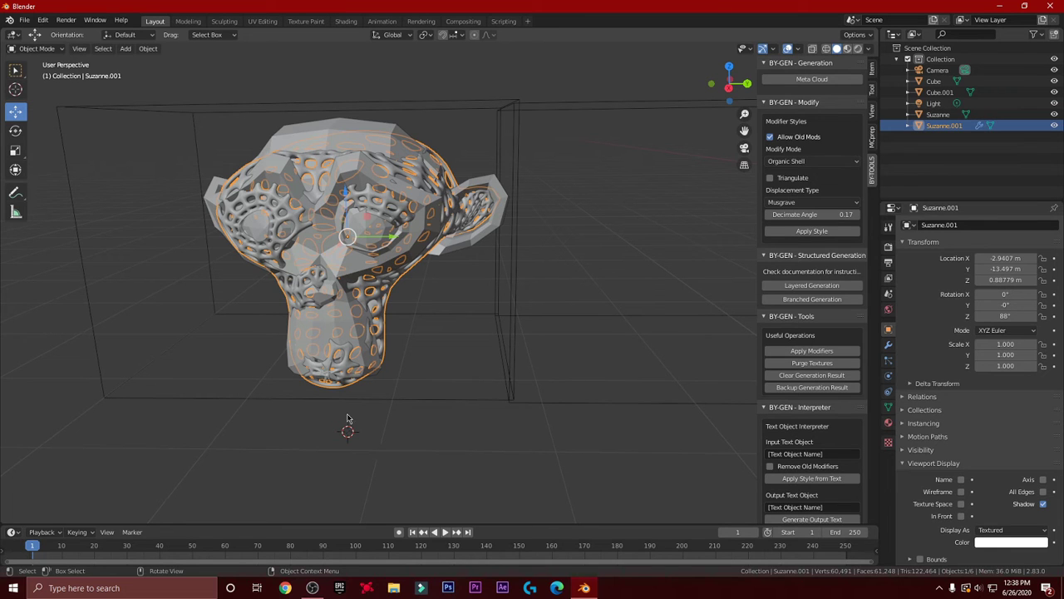
left_click(888, 345)
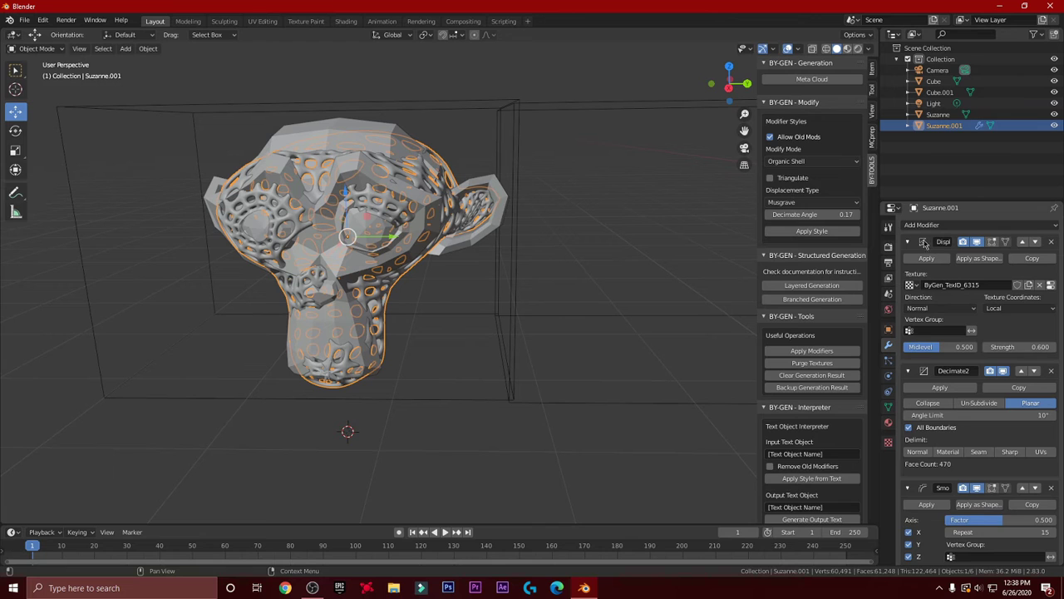
left_click(909, 242)
left_click(907, 261)
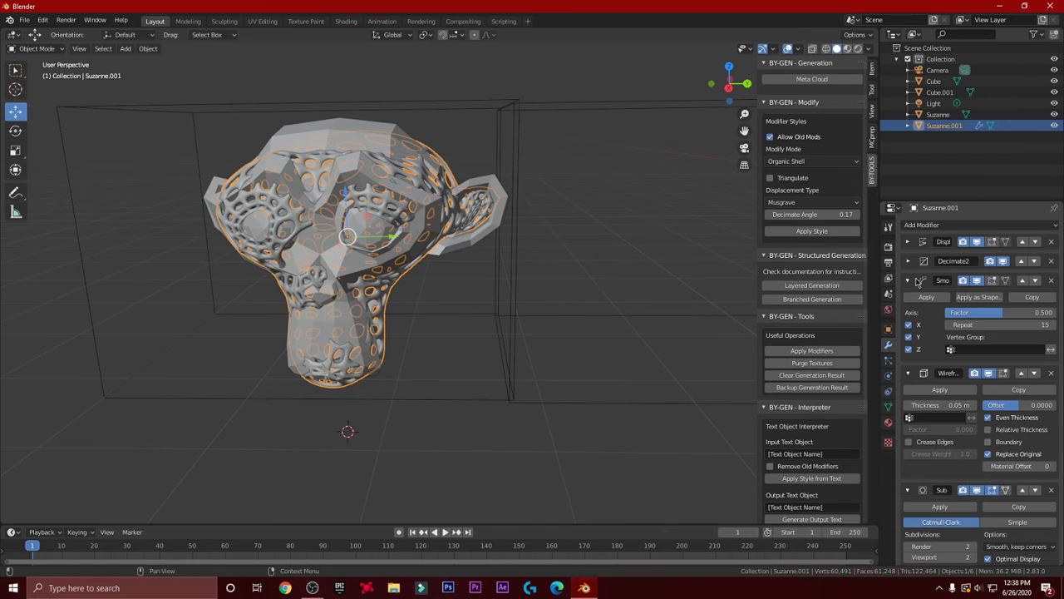
left_click(907, 280)
left_click(907, 300)
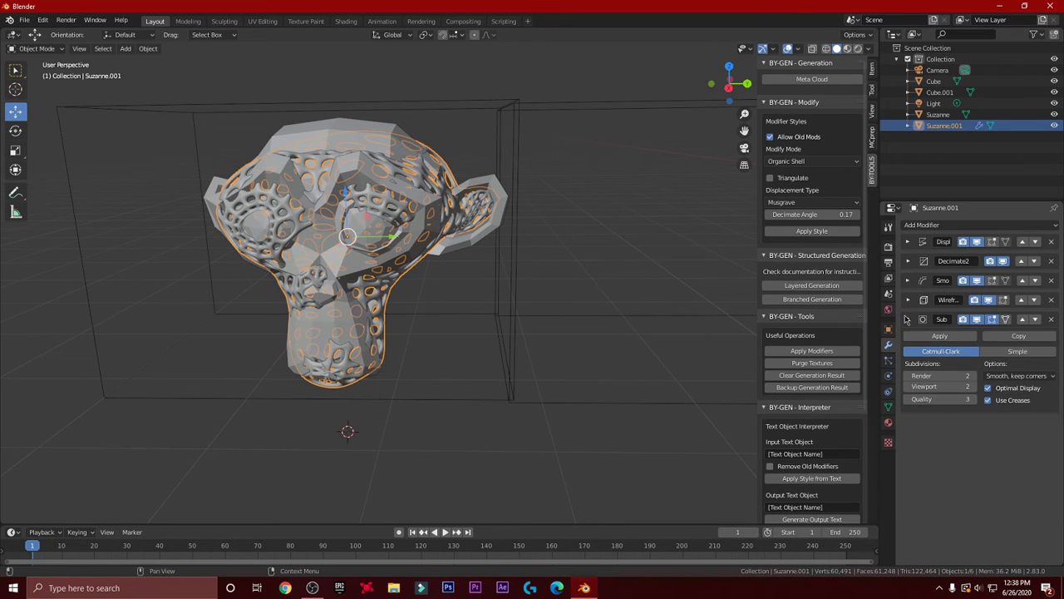
left_click(907, 320)
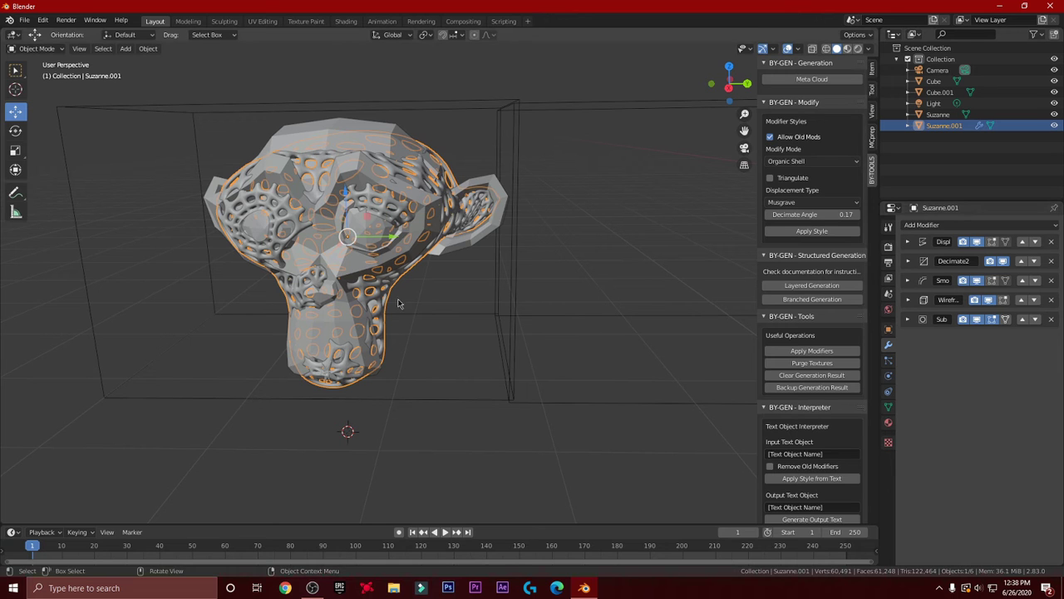
- Add a Boolean modifier to the Organic Shell monkey and set its operation to Intersect
middle_click_drag(348, 291, 378, 296)
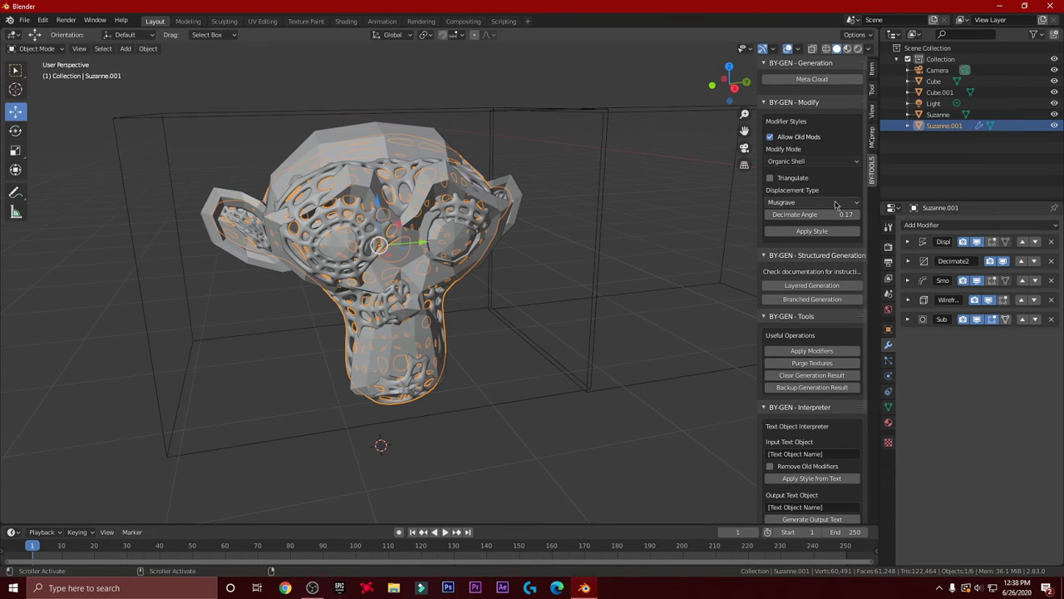
left_click(818, 233)
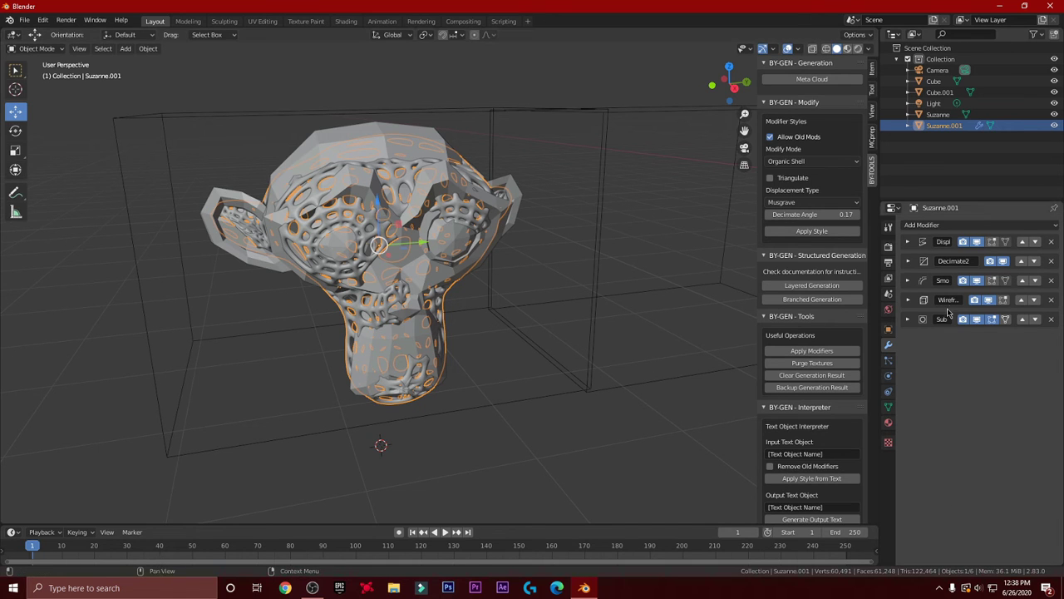
left_click(923, 226)
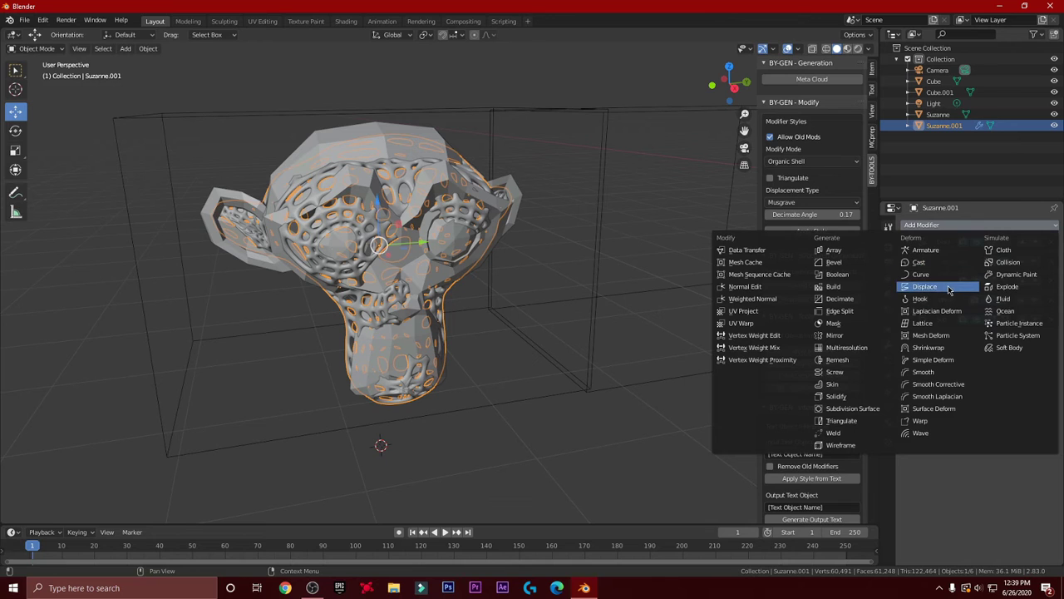
left_click(834, 275)
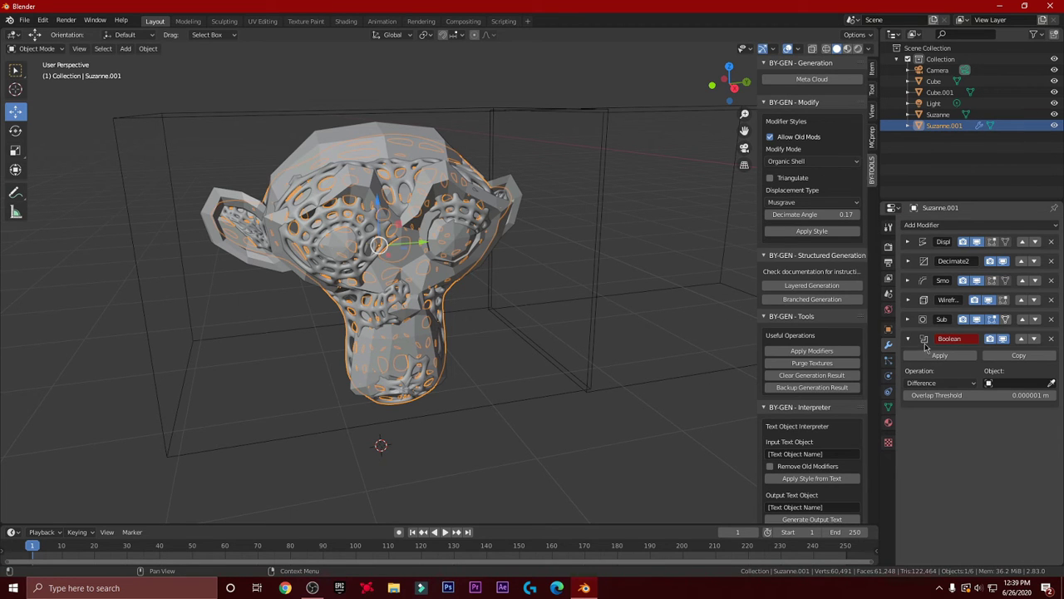
middle_click_drag(474, 300, 523, 299)
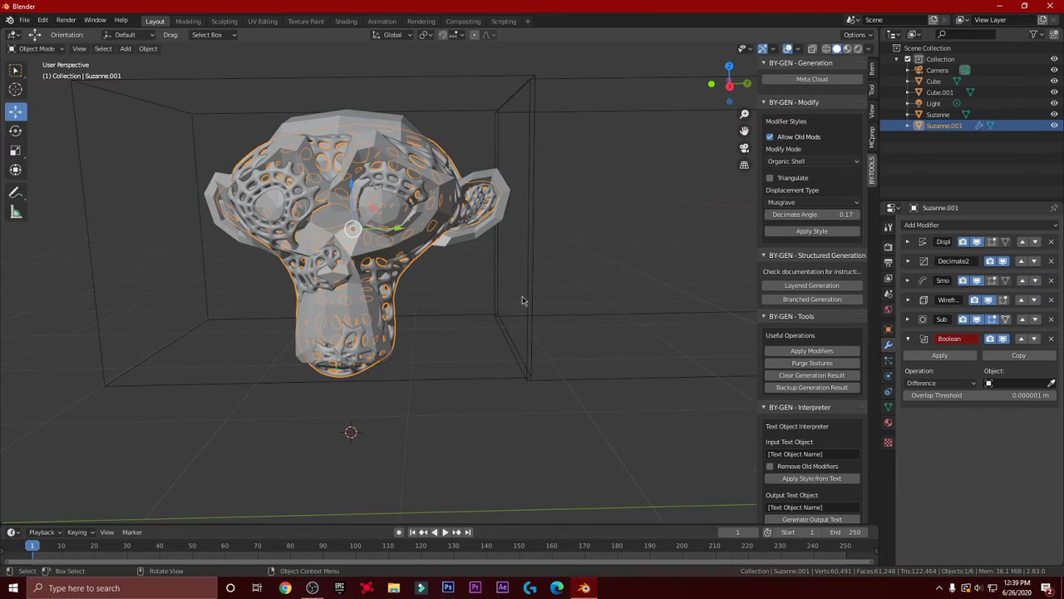
left_click(942, 382)
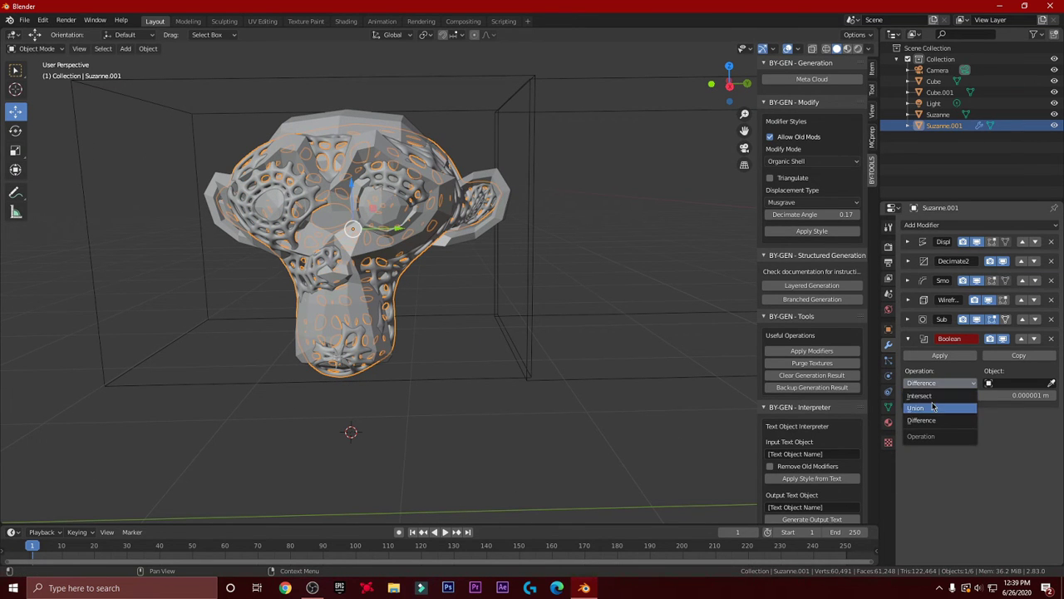
left_click(928, 402)
scroll(511, 381, "down", 2)
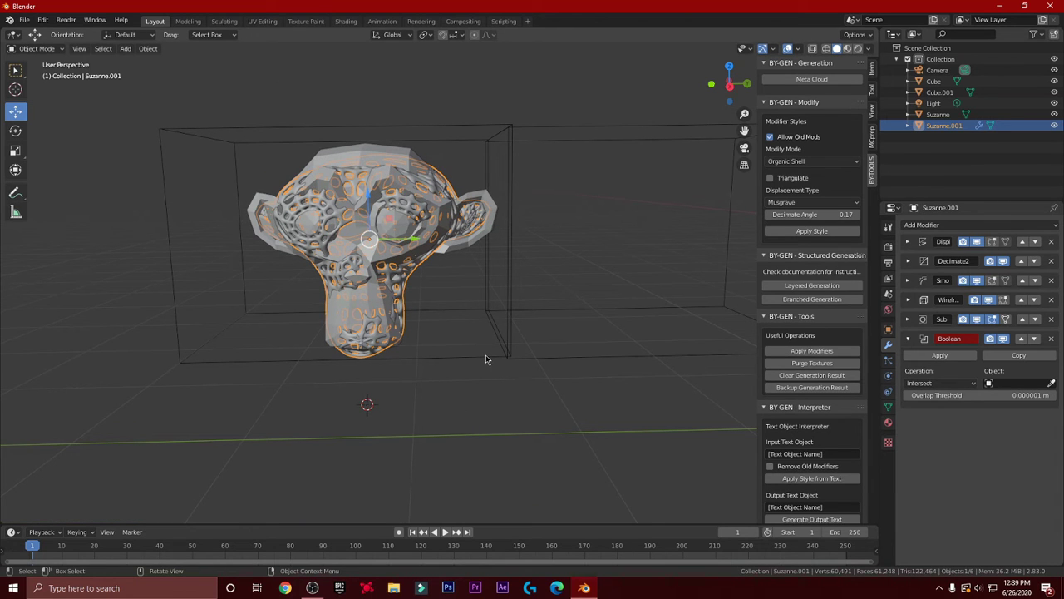
- Use the wire box enclosing the monkeys as the object of the Organic Shell monkey's Boolean modifier
left_click(486, 356)
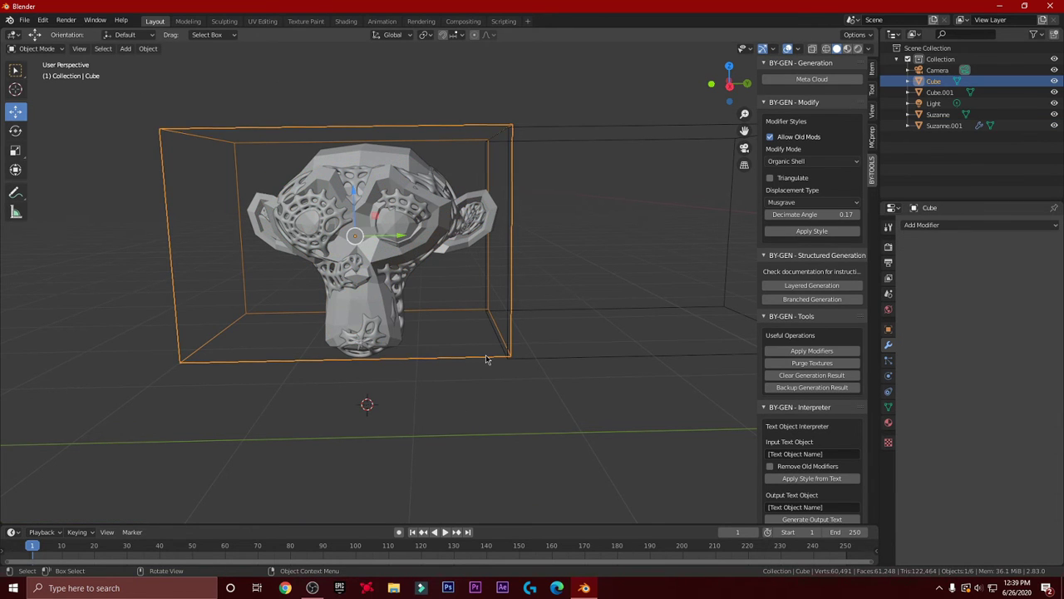
left_click(404, 283)
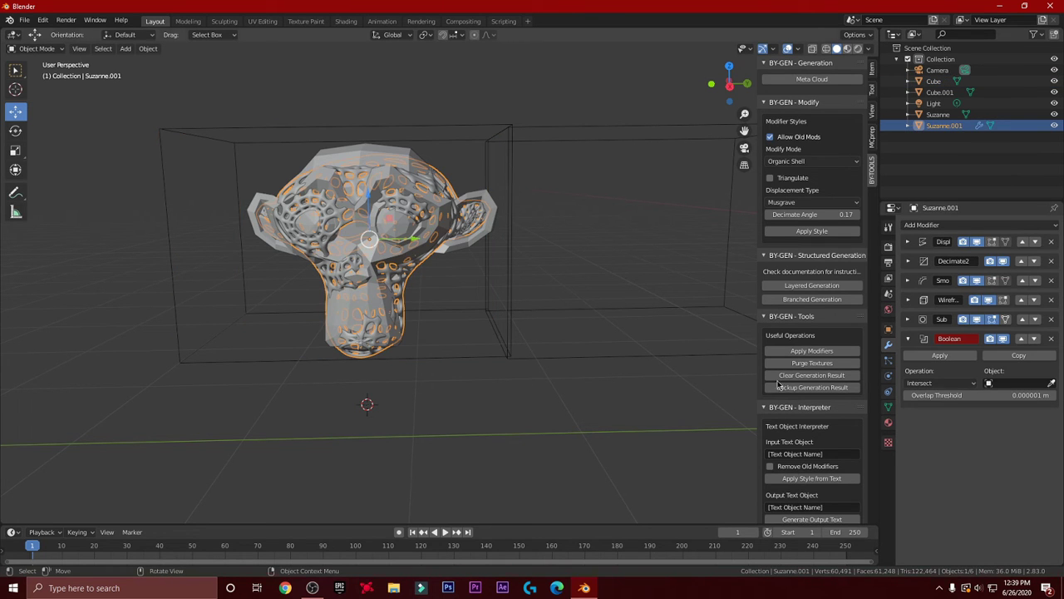
left_click(1051, 383)
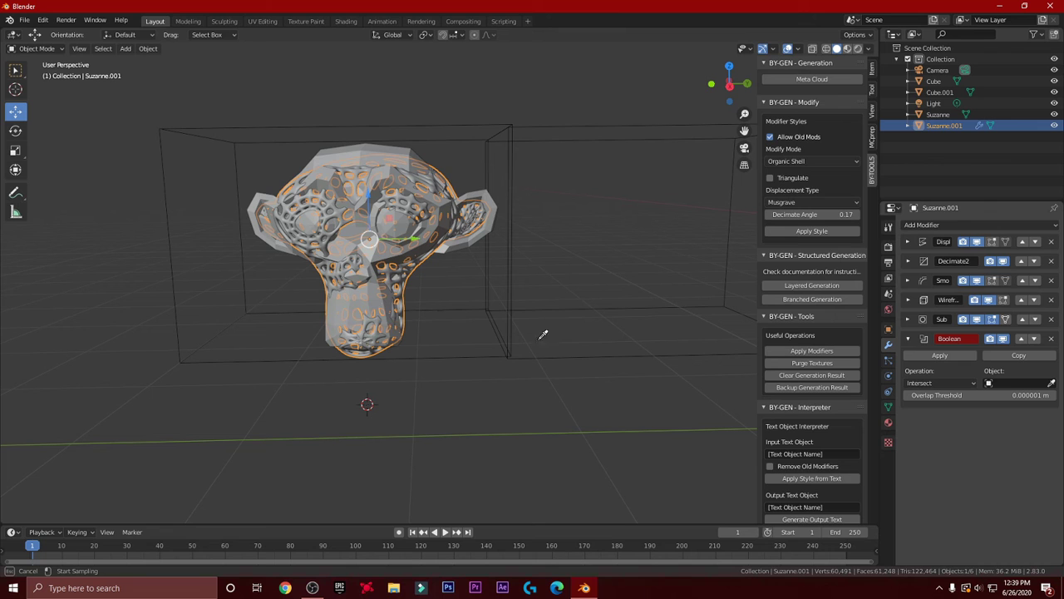
left_click(491, 363)
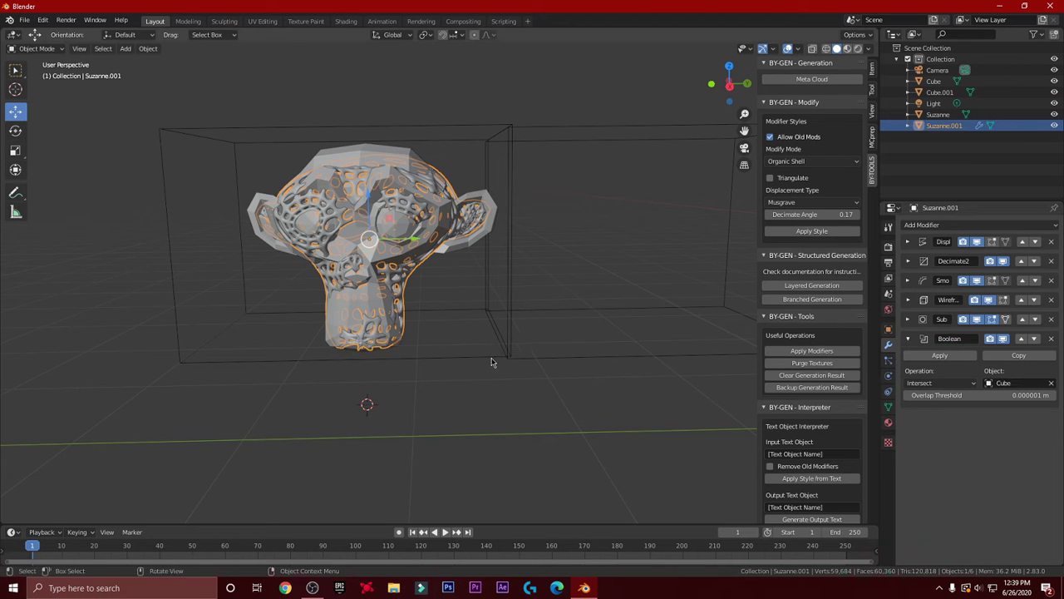
mouse_move(499, 361)
middle_mouse_down()
mouse_move(514, 386)
mouse_move(499, 368)
mouse_move(490, 376)
middle_mouse_up()
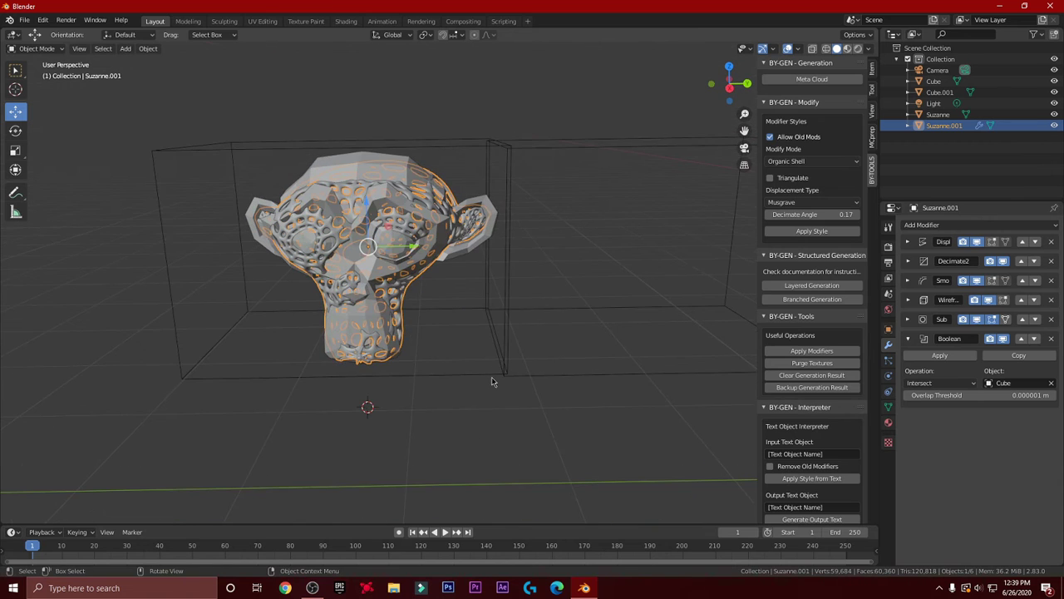
- Test the Boolean intersection by shifting the enclosing wire box along Y and back around the monkeys
left_click(490, 376)
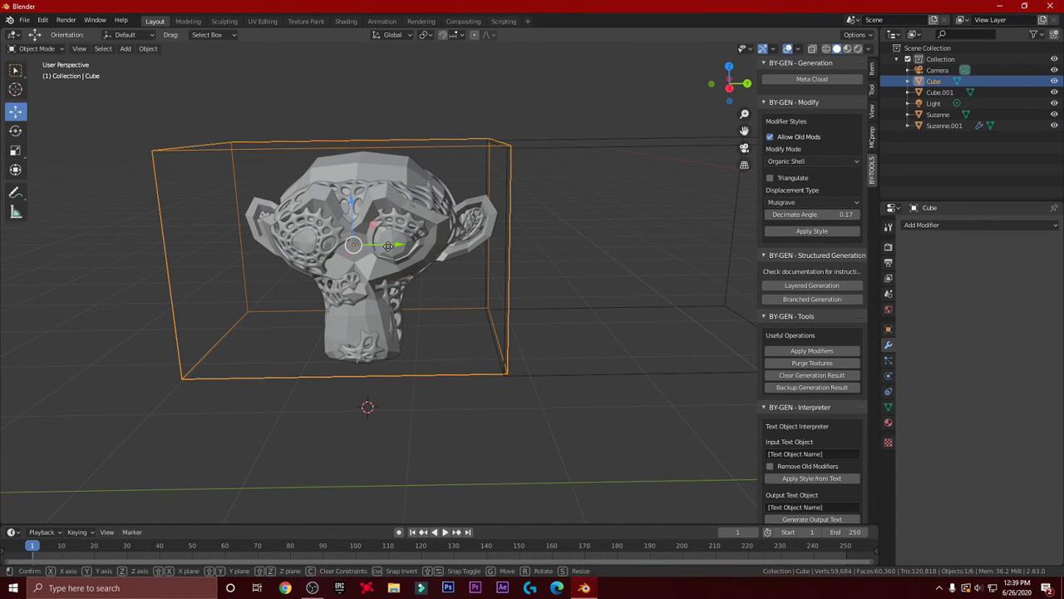
left_click_drag(403, 246, 387, 261)
scroll(524, 345, "down", 3)
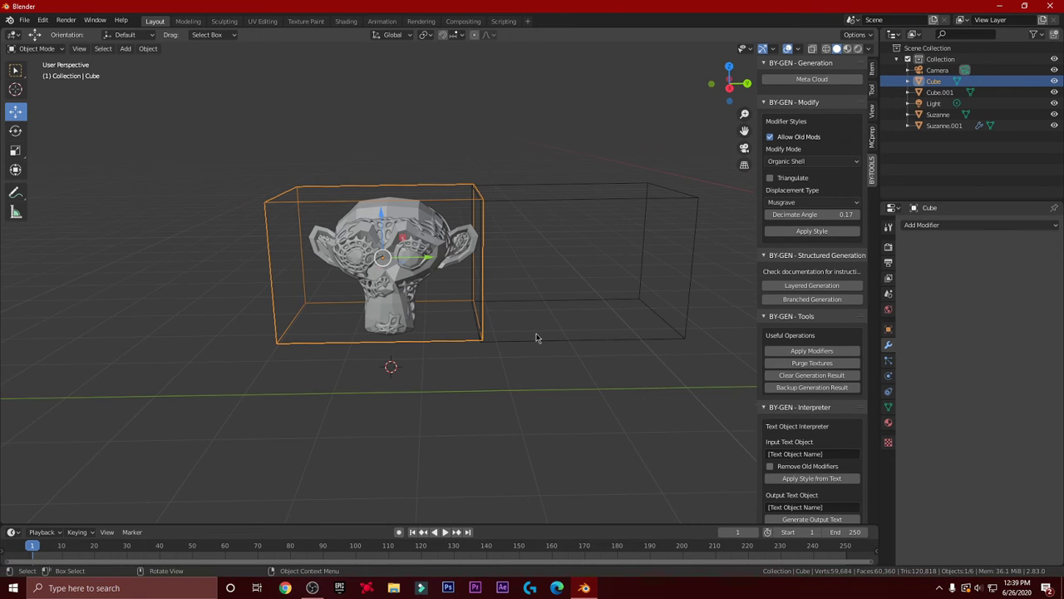
- Add a Boolean modifier to the plain monkey, set to Intersect with the neighbouring empty wire box as its object
left_click(447, 267)
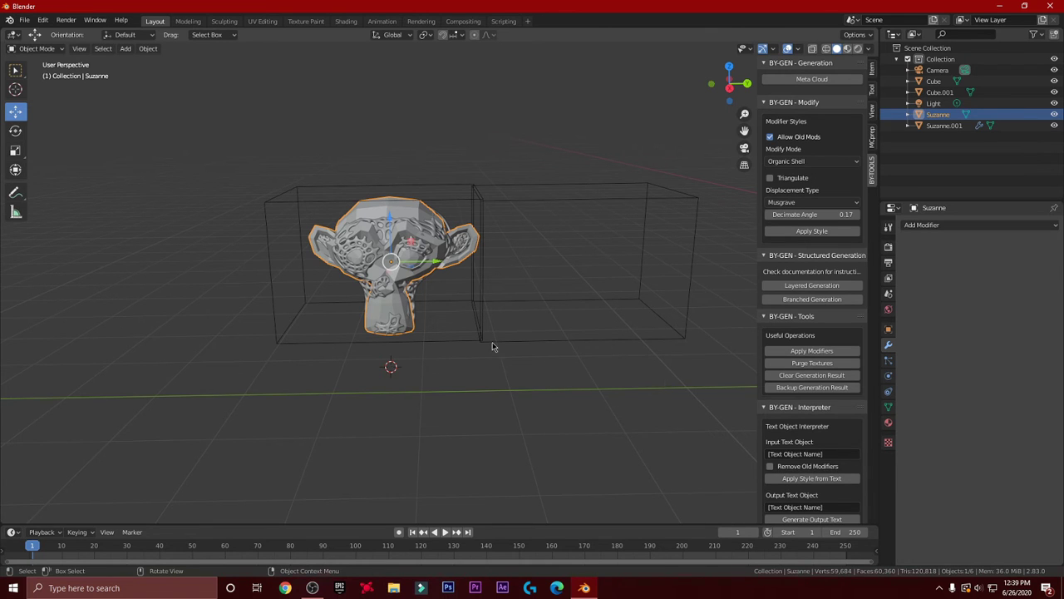
middle_click_drag(449, 334, 480, 313)
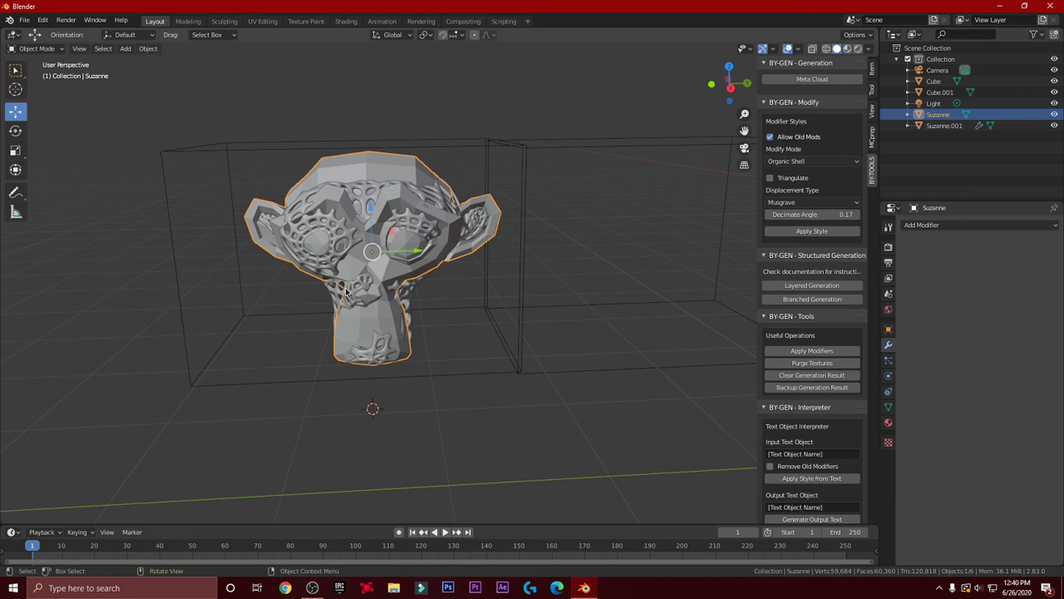
middle_click_drag(466, 359, 483, 346)
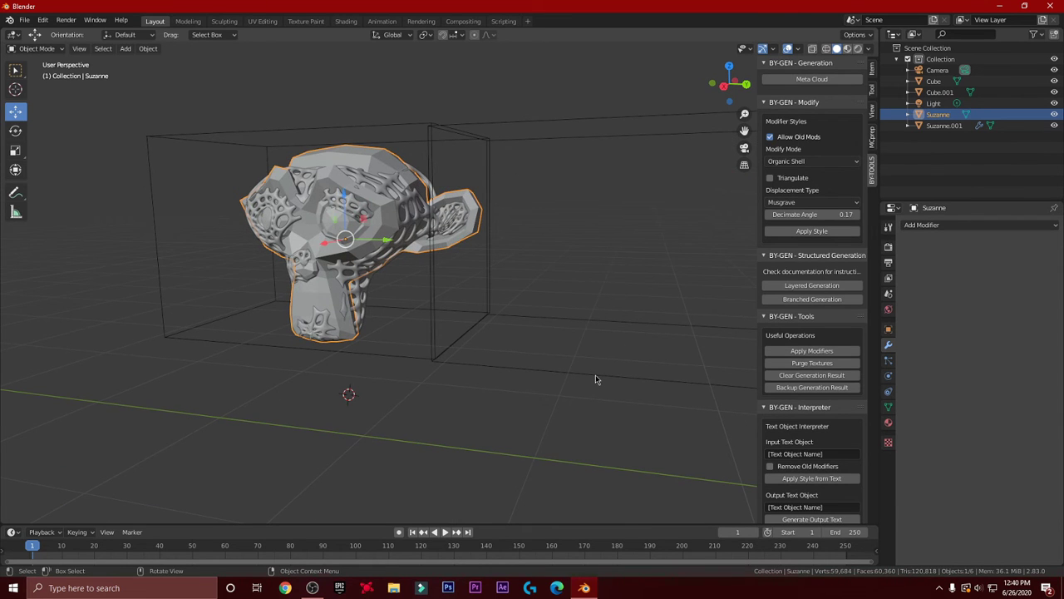
middle_click_drag(595, 374, 631, 341)
left_click(967, 224)
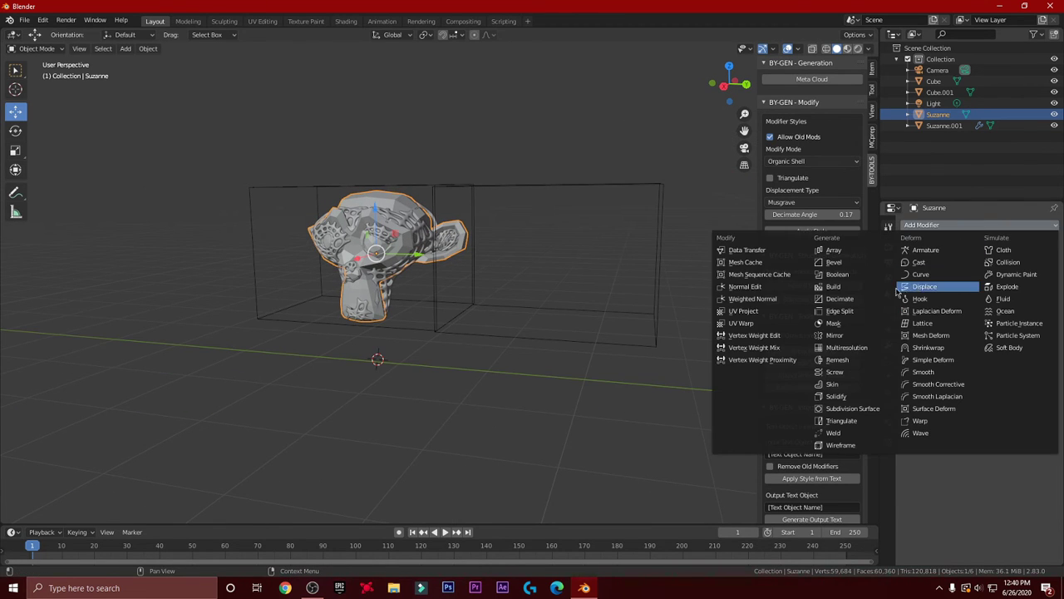
left_click(837, 274)
left_click(926, 287)
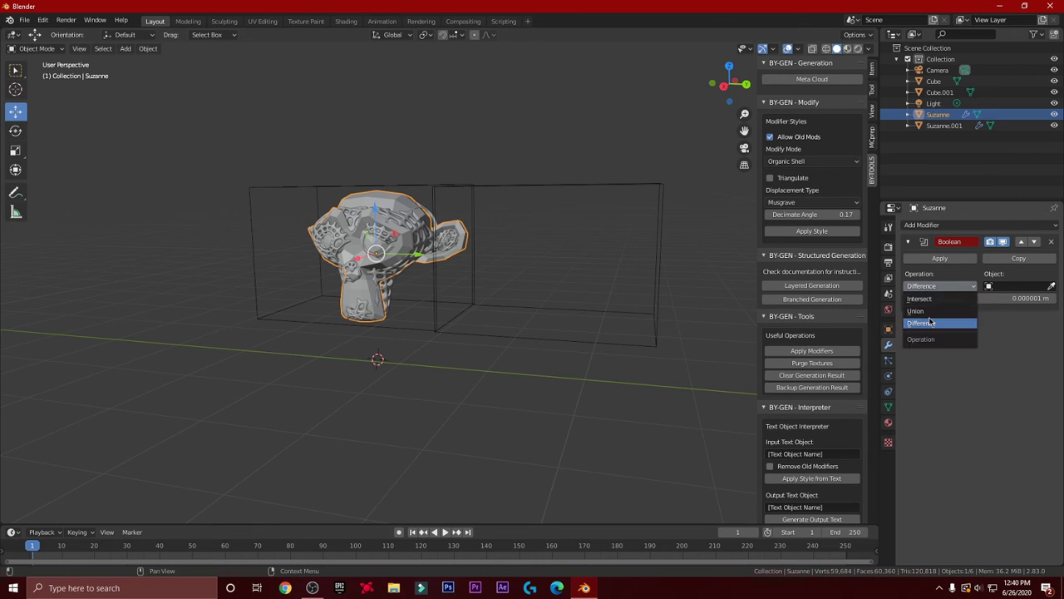
left_click(920, 299)
left_click(938, 286)
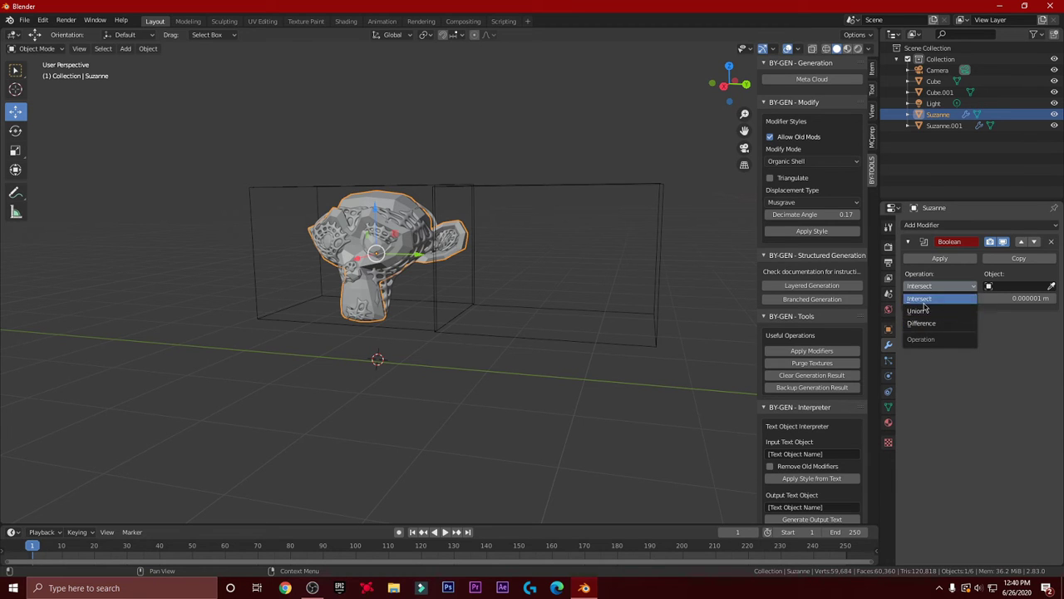
left_click(1051, 286)
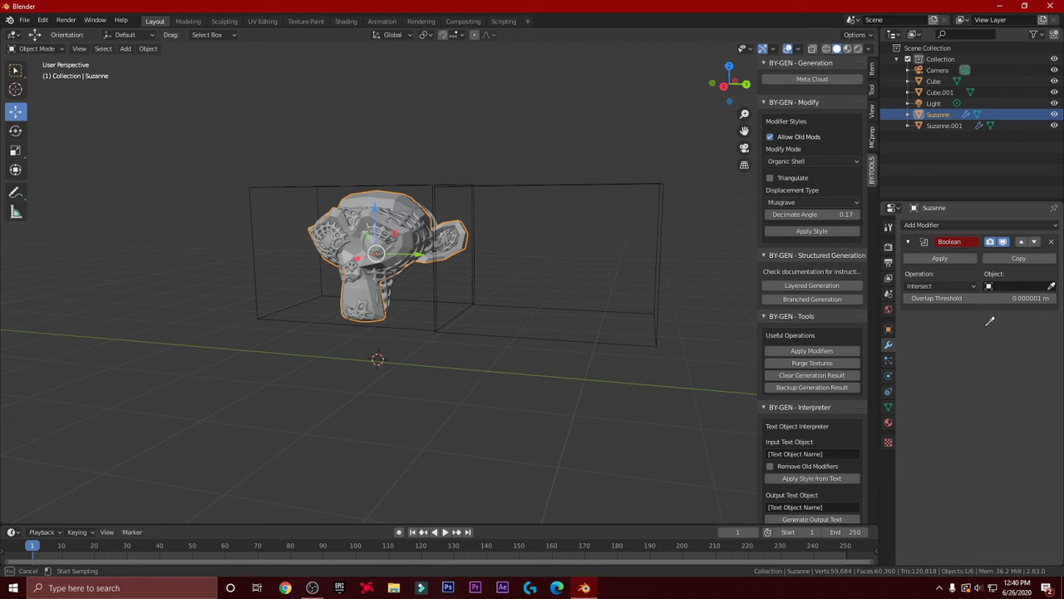
left_click(633, 340)
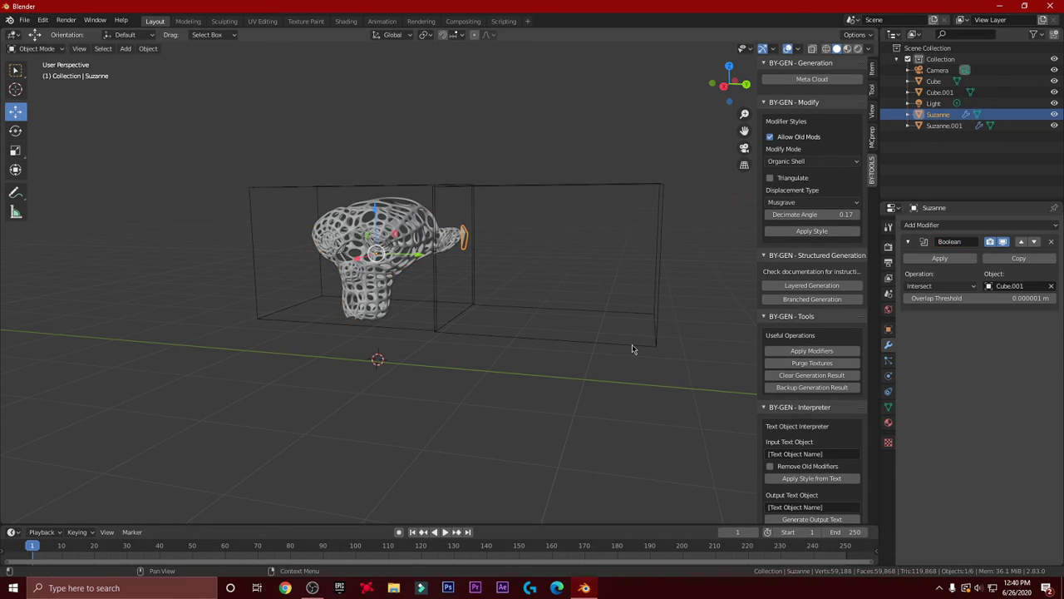
- Slide the empty wire box along Y to test the plain monkey's intersection, leaving it against the monkeys' box
middle_click_drag(608, 375, 597, 340)
left_click(583, 330)
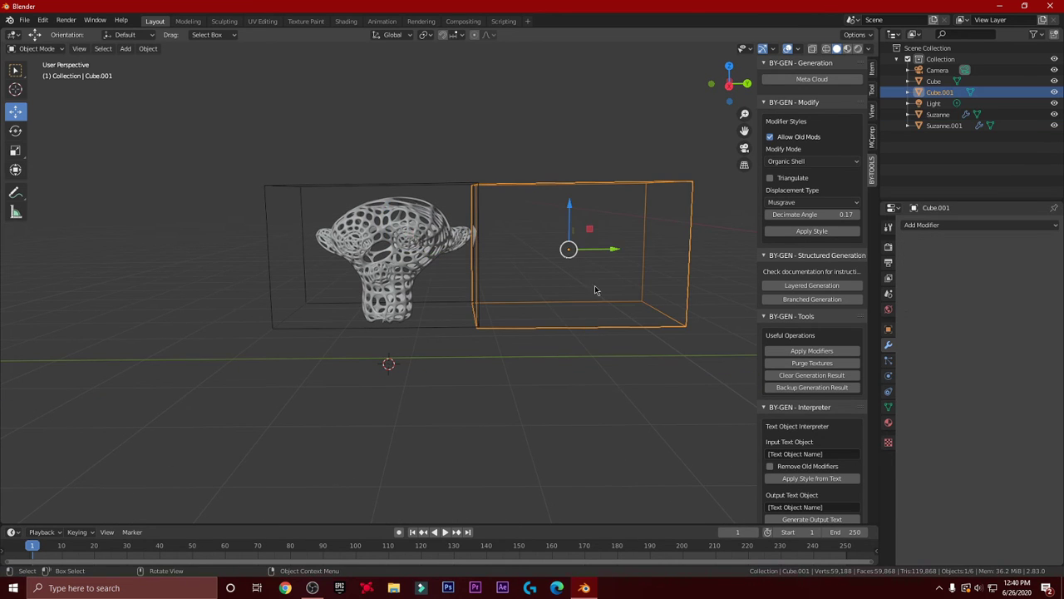
key("g")
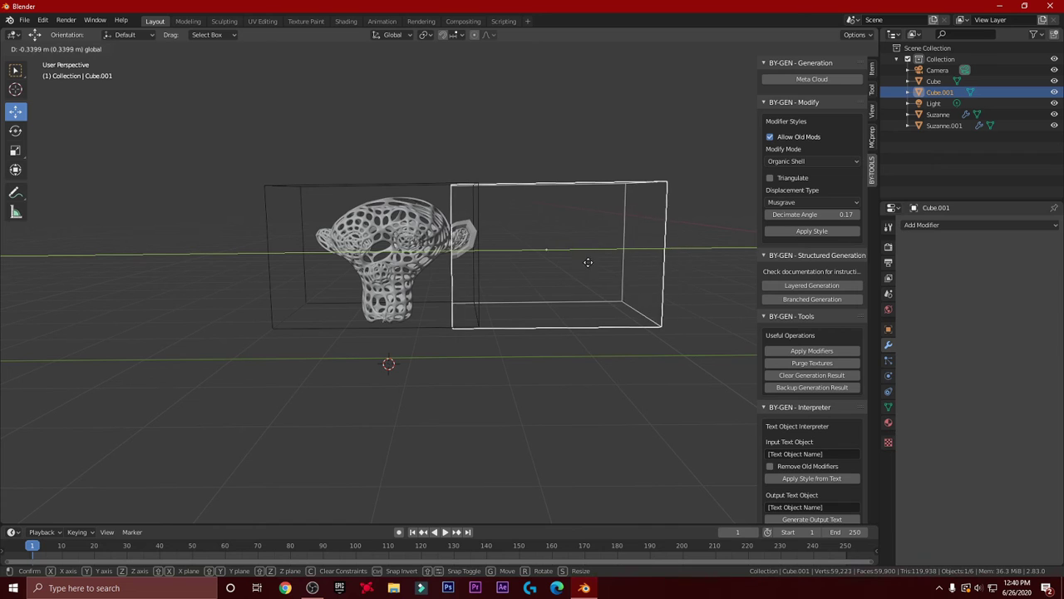
left_click(615, 308)
mouse_move(616, 308)
middle_mouse_down()
mouse_move(591, 315)
mouse_move(605, 319)
middle_mouse_up()
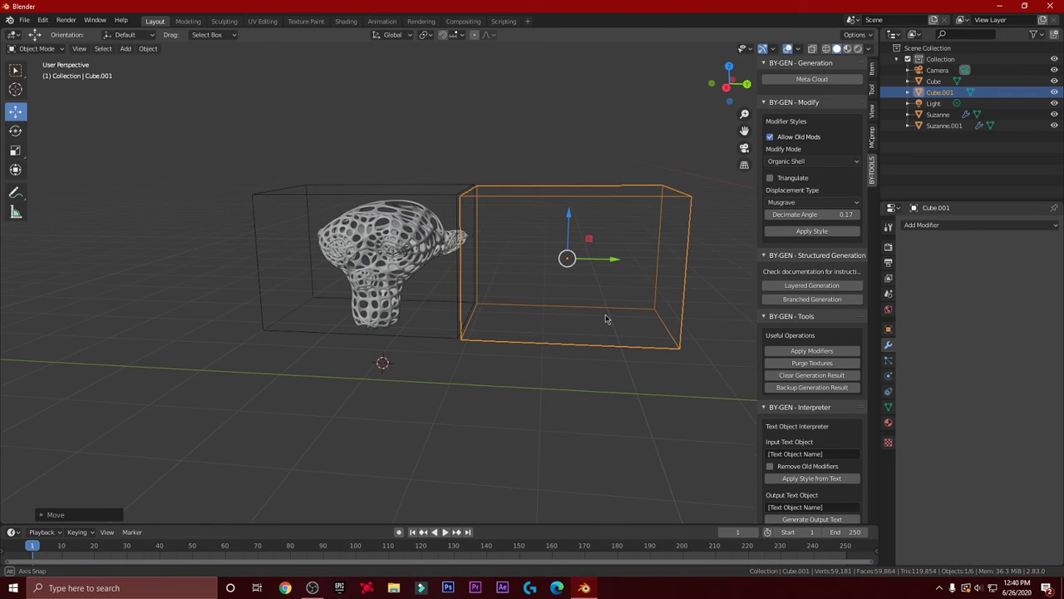
- Set the animation's start frame to 0 and insert a Location keyframe for both wire boxes
left_click(418, 337, "shift")
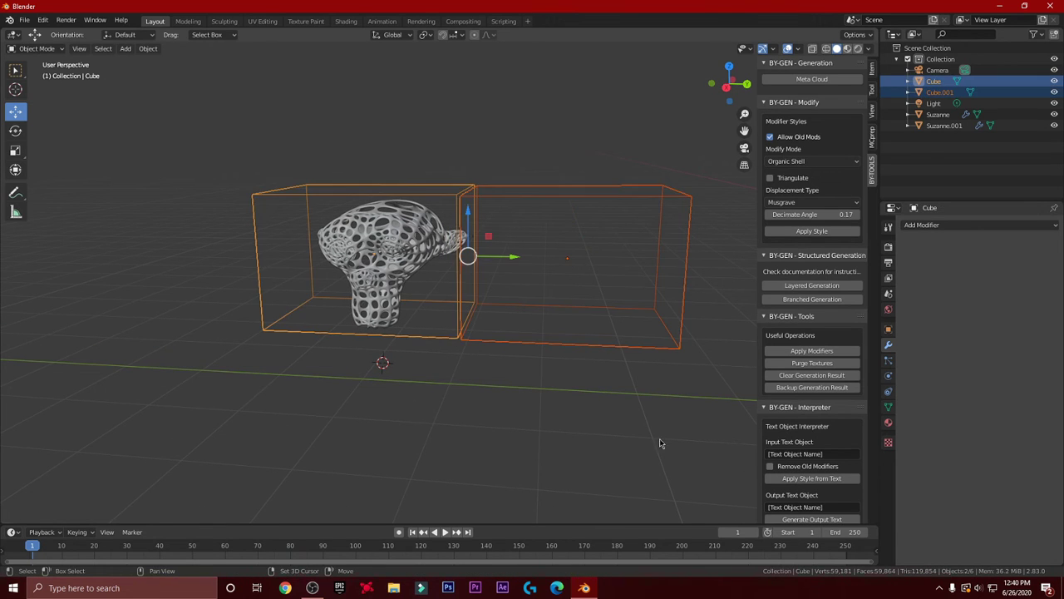
left_click(777, 534)
middle_click_drag(469, 257, 494, 264)
key("i")
left_click(471, 255)
- Move both wire boxes along Y until the second box encloses the plain monkey, and keyframe their location at frame 0
left_click_drag(521, 254, 338, 264)
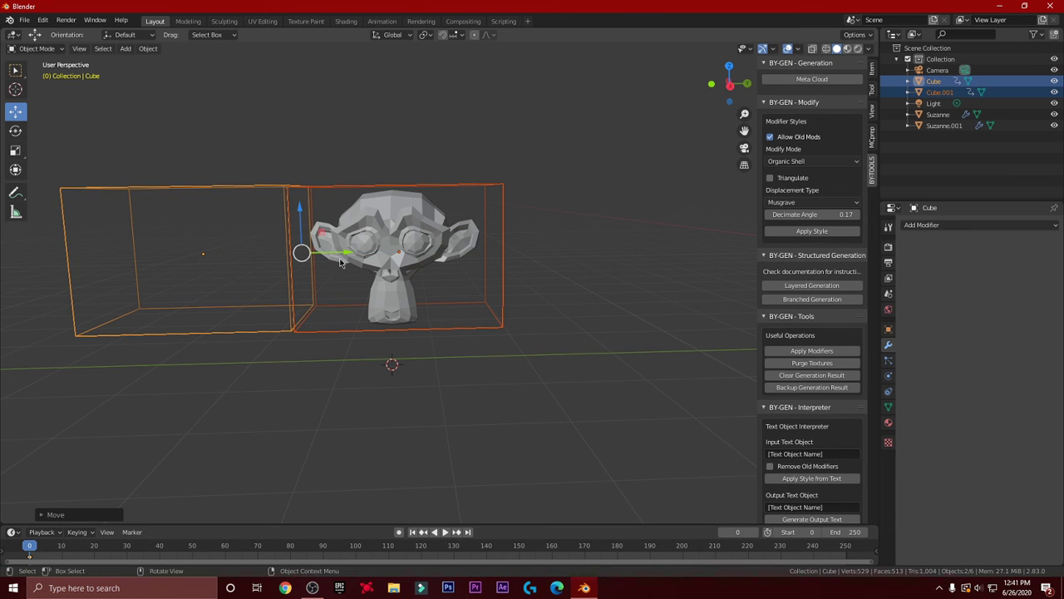
key("i")
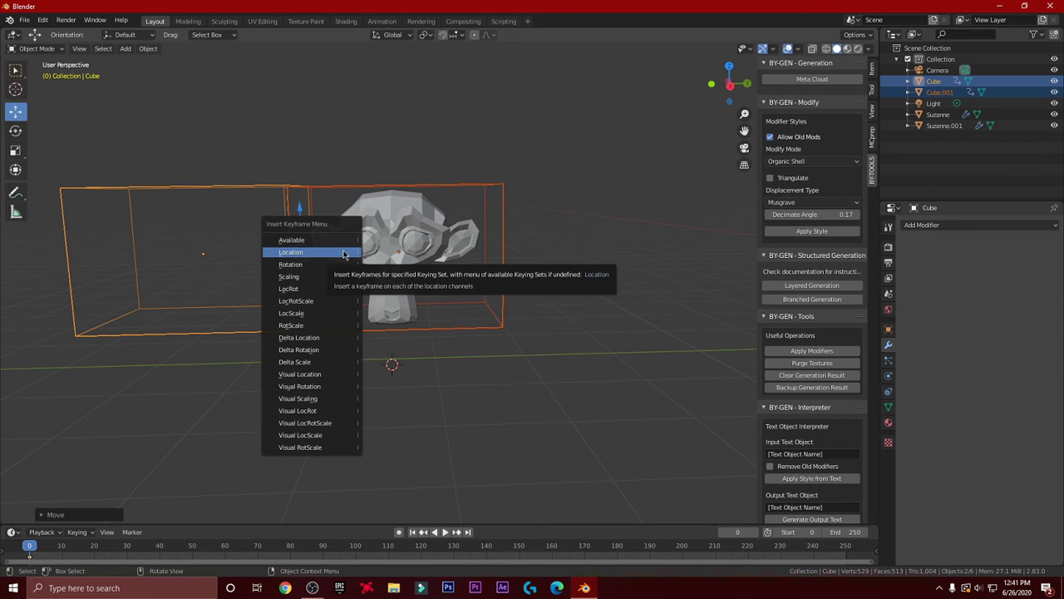
left_click(345, 254)
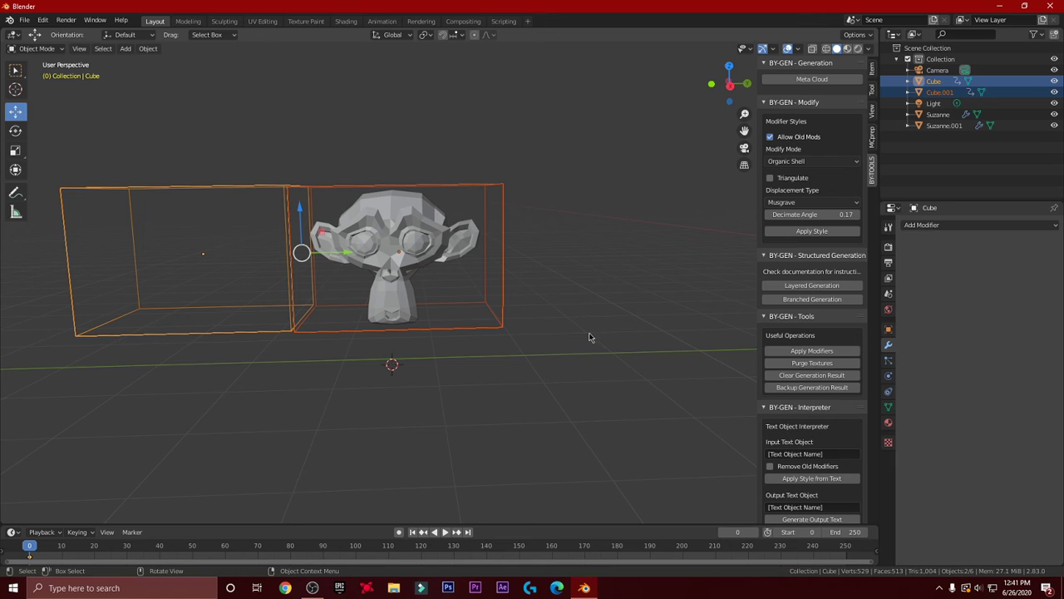
- Undo the last move and keyframe of both wire boxes at frame 0, and set the current frame to 33
middle_click_drag(371, 288, 156, 391)
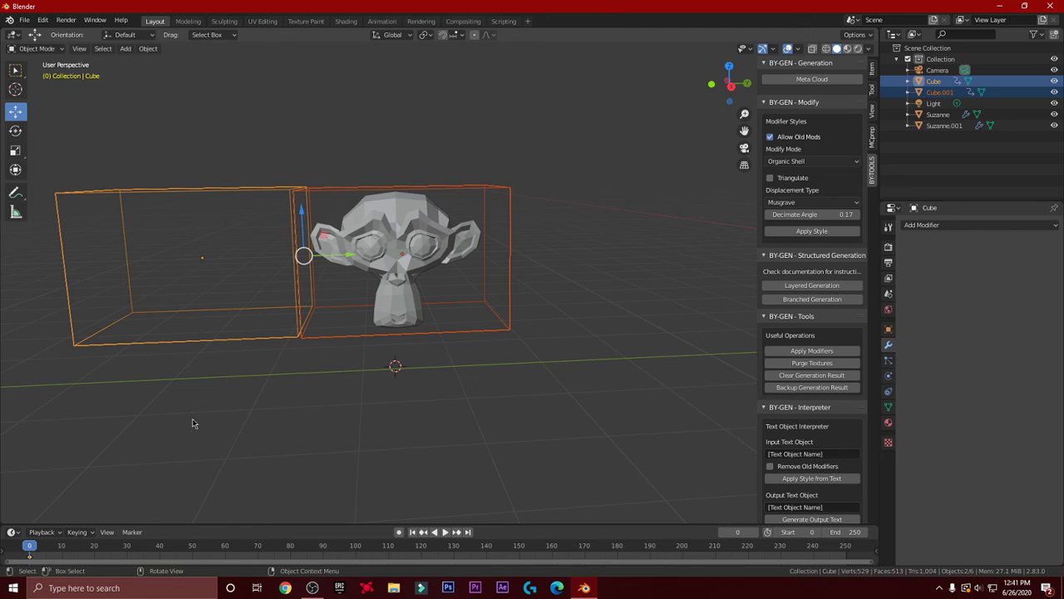
key("ctrl+z")
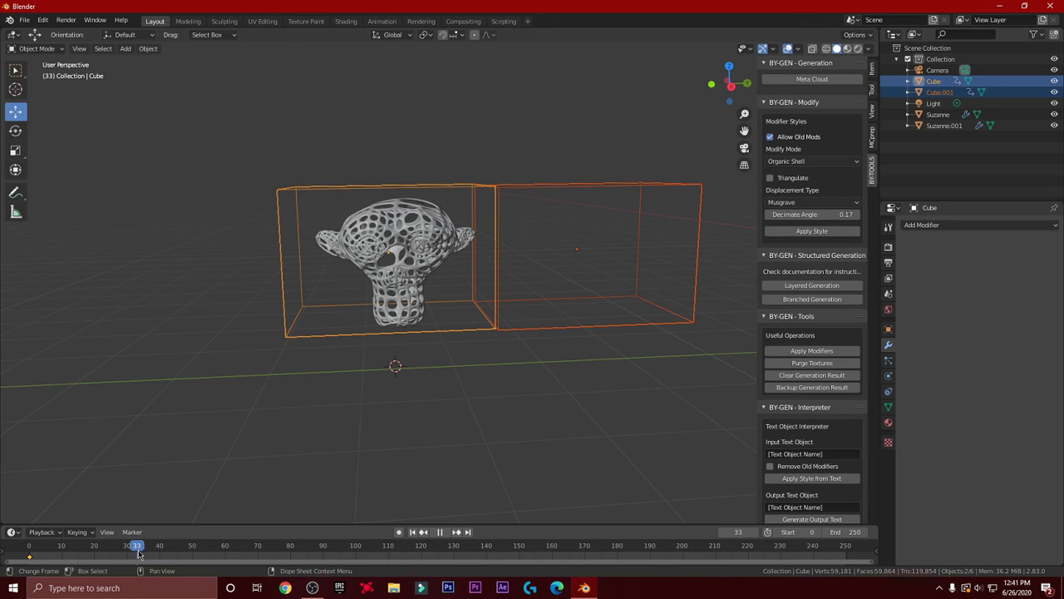
left_click_drag(139, 554, 138, 555)
- Move both wire boxes along Y until the second box encloses the plain monkey, and insert a Location keyframe at frame 33
key("g")
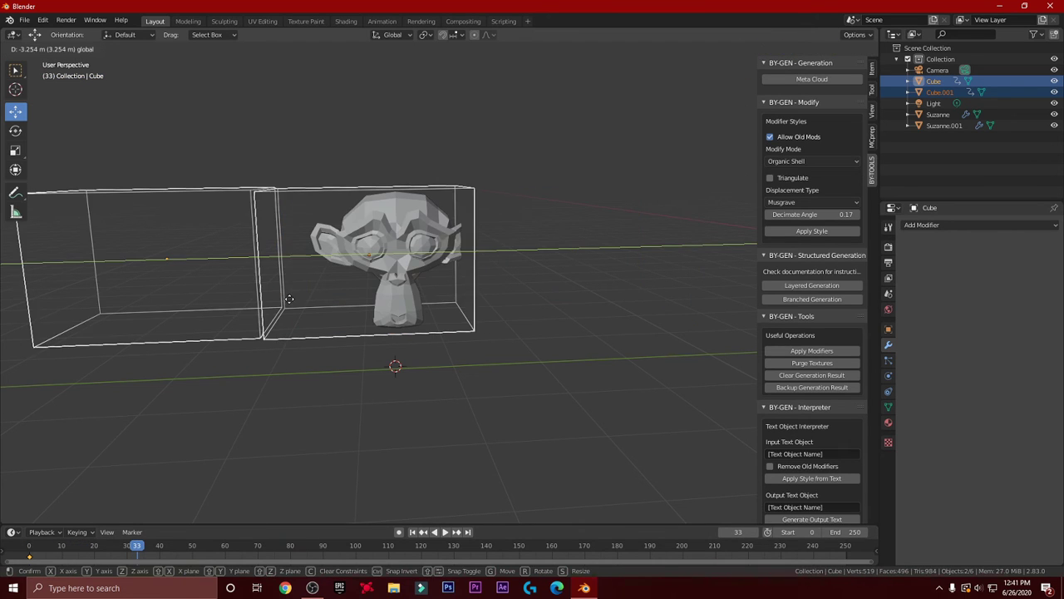
left_click(343, 289)
key("i")
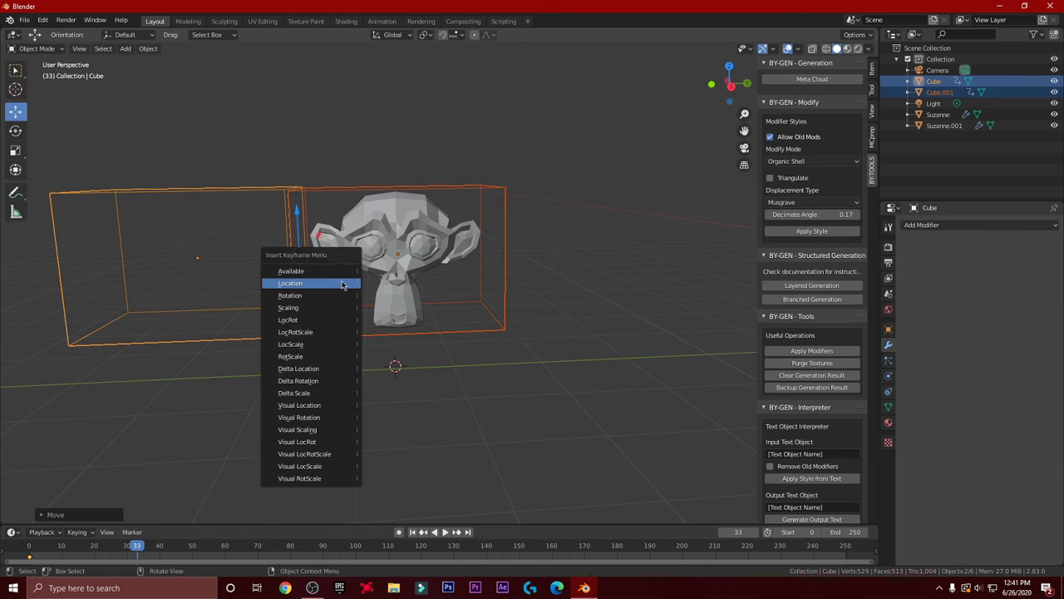
left_click(341, 284)
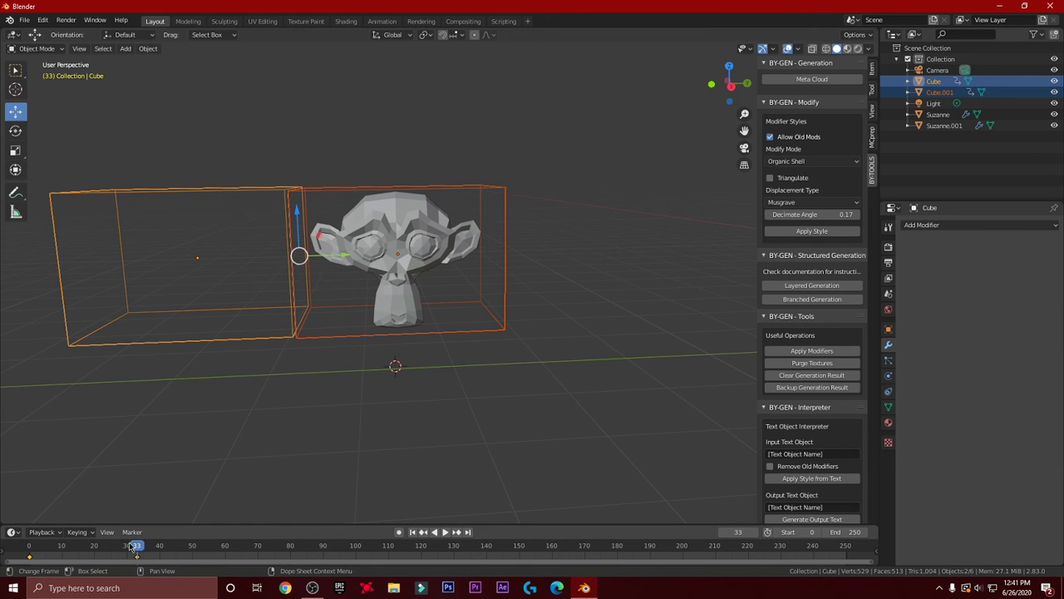
- Play the animation from frame 0 to check the monkey's transformation, and stop it just past the second keyframe
key("ctrl+shift+space")
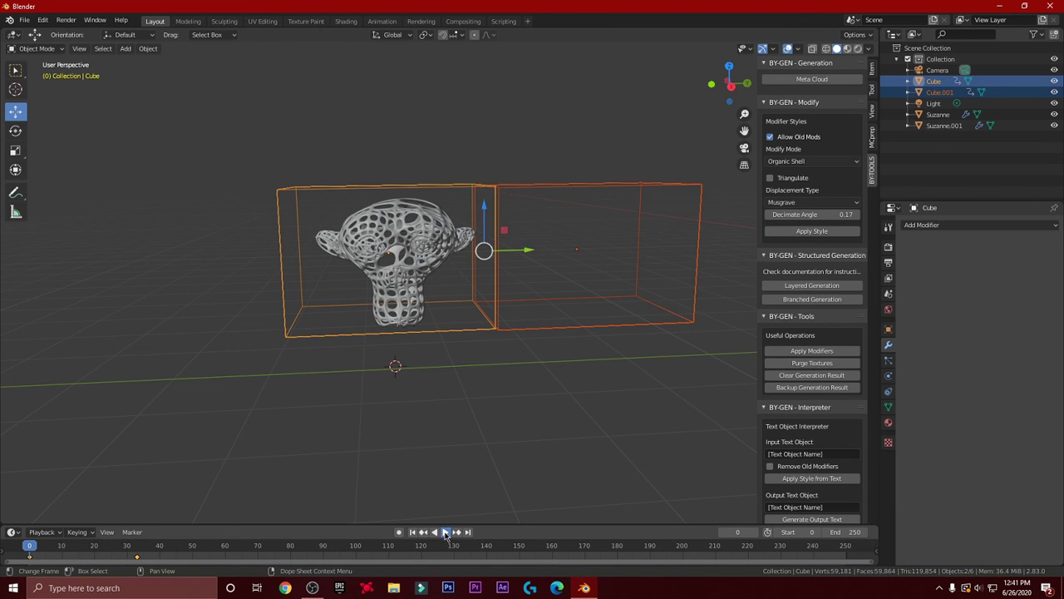
left_click(446, 532)
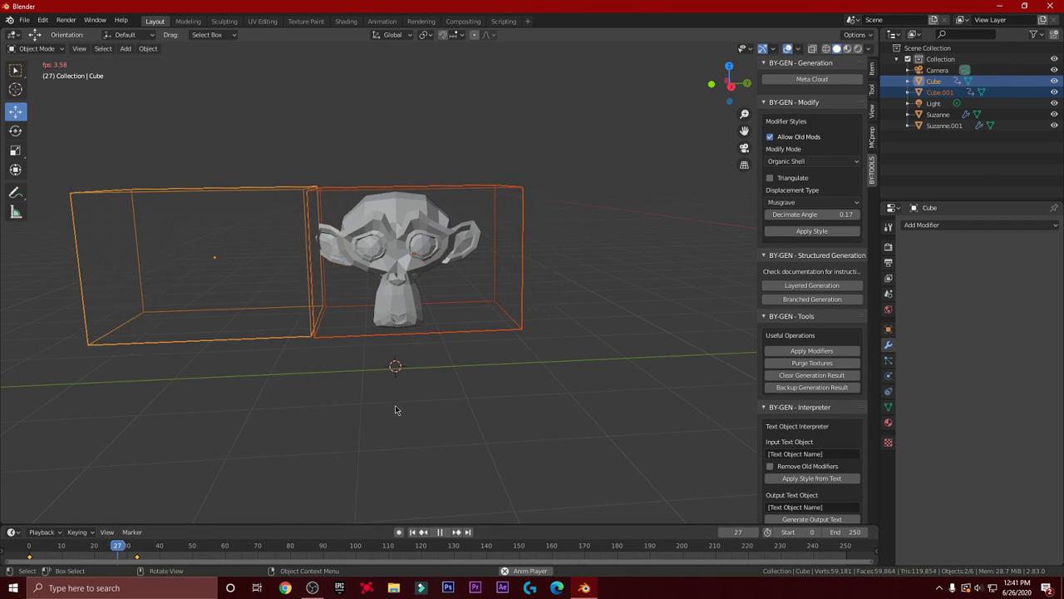
left_click(441, 532)
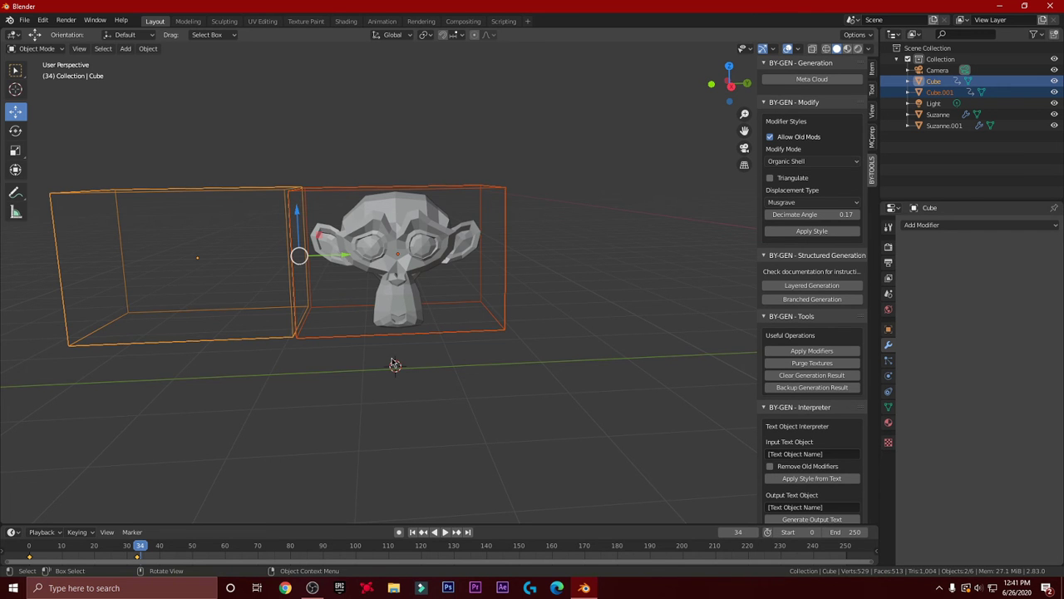
- Deselect both wire boxes and replay the transformation from frame 0, pausing it at frame 29
middle_click_drag(395, 365, 453, 303)
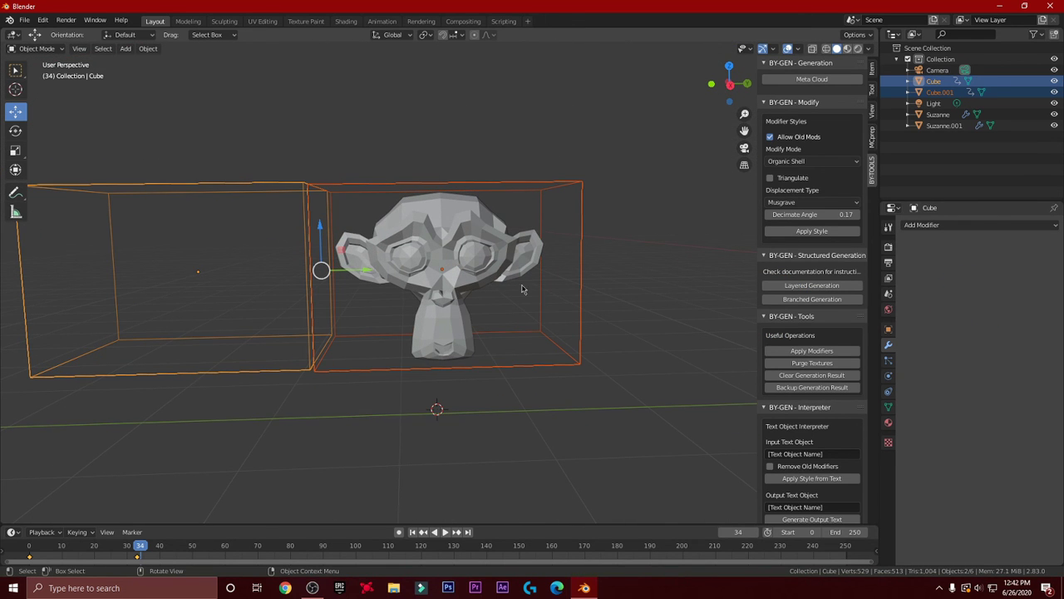
middle_click_drag(564, 244, 492, 247)
left_click(536, 184)
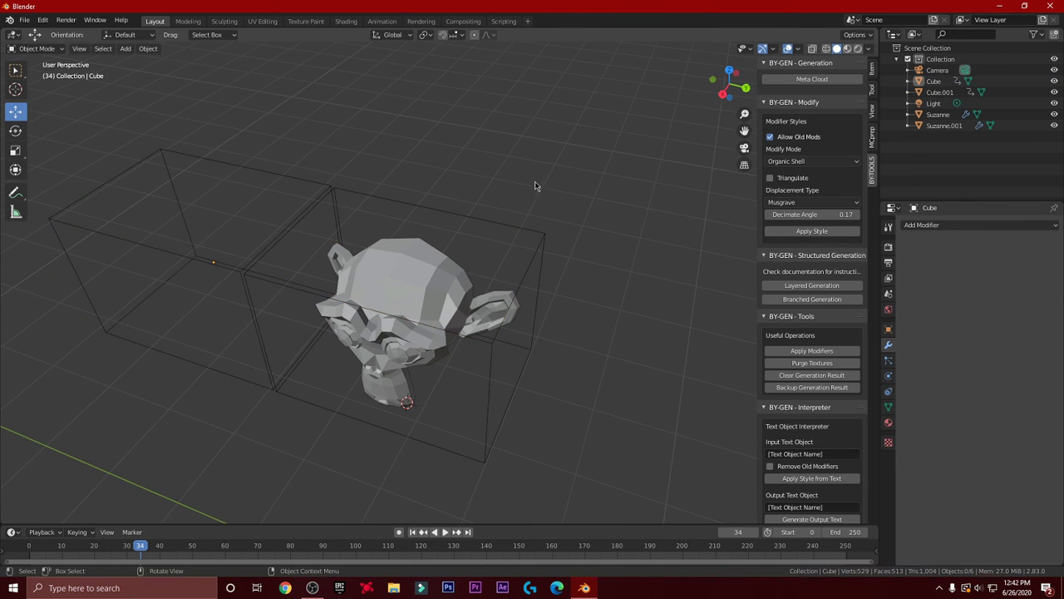
middle_click_drag(424, 314, 440, 326)
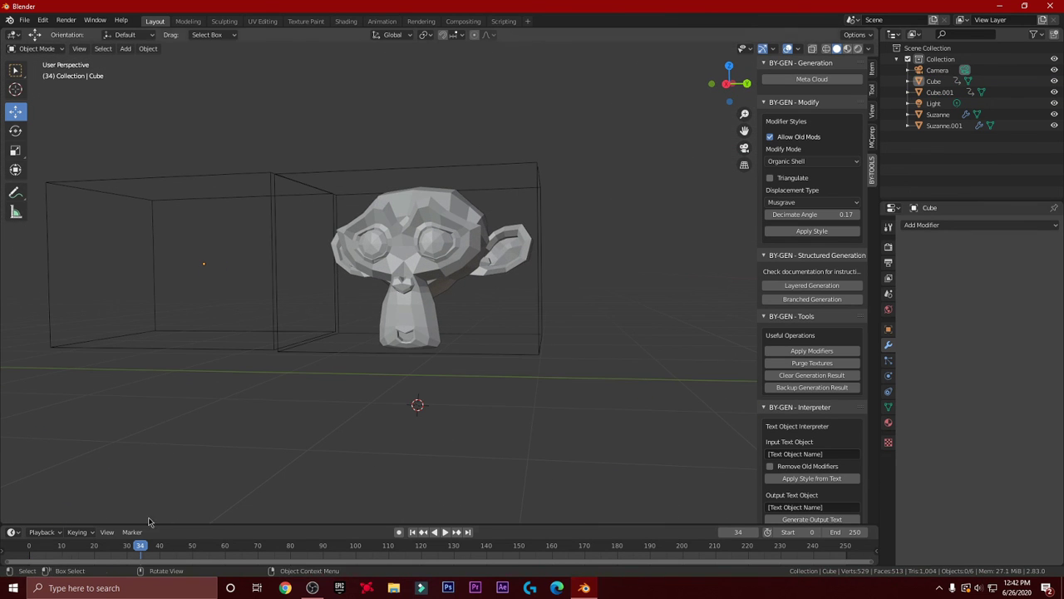
key("shift+ctrl+space")
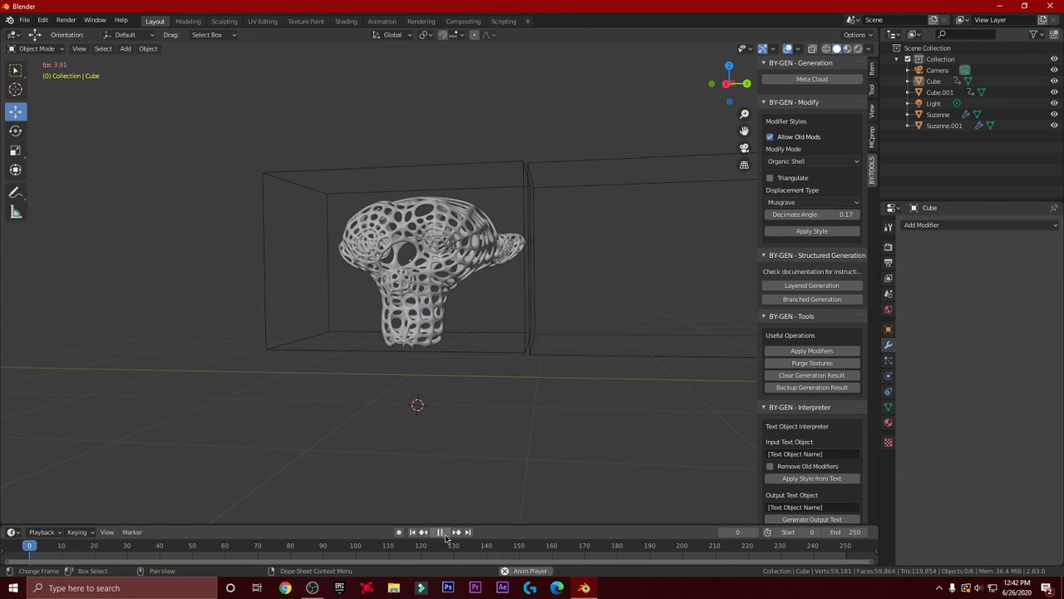
middle_click_drag(445, 421, 458, 426)
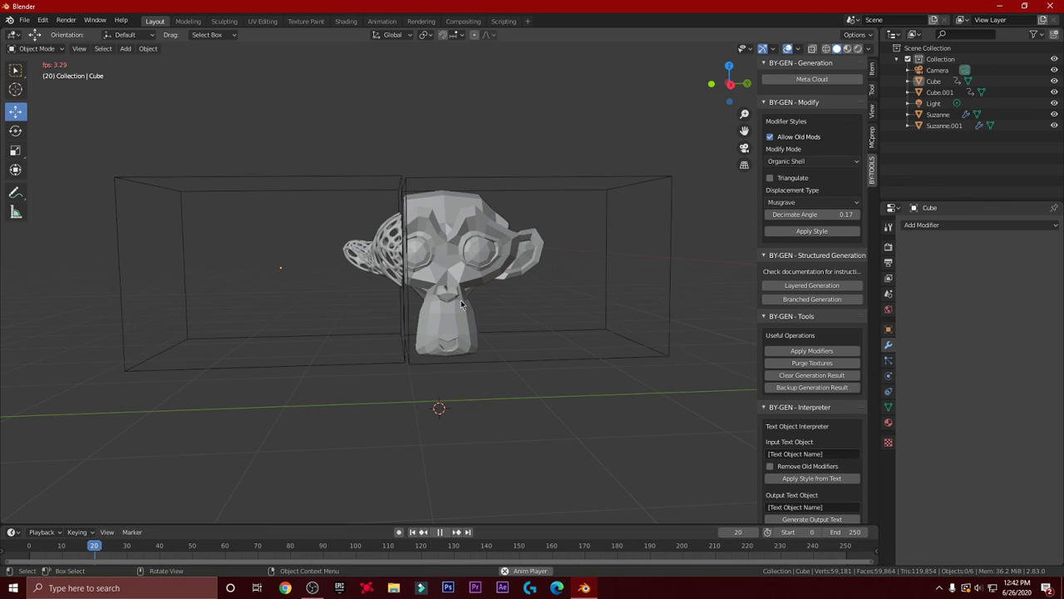
left_click(442, 533)
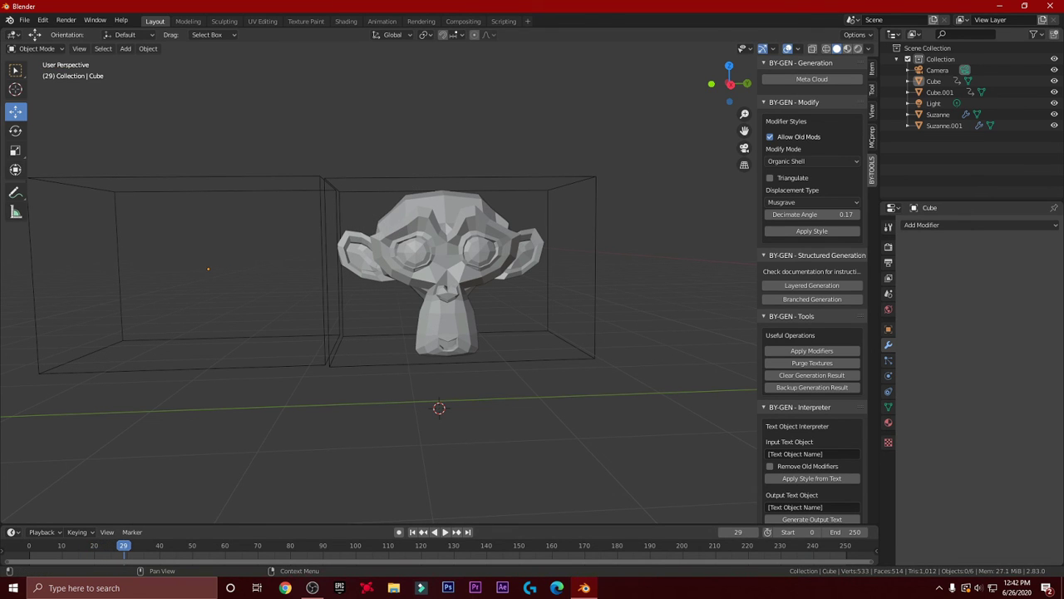